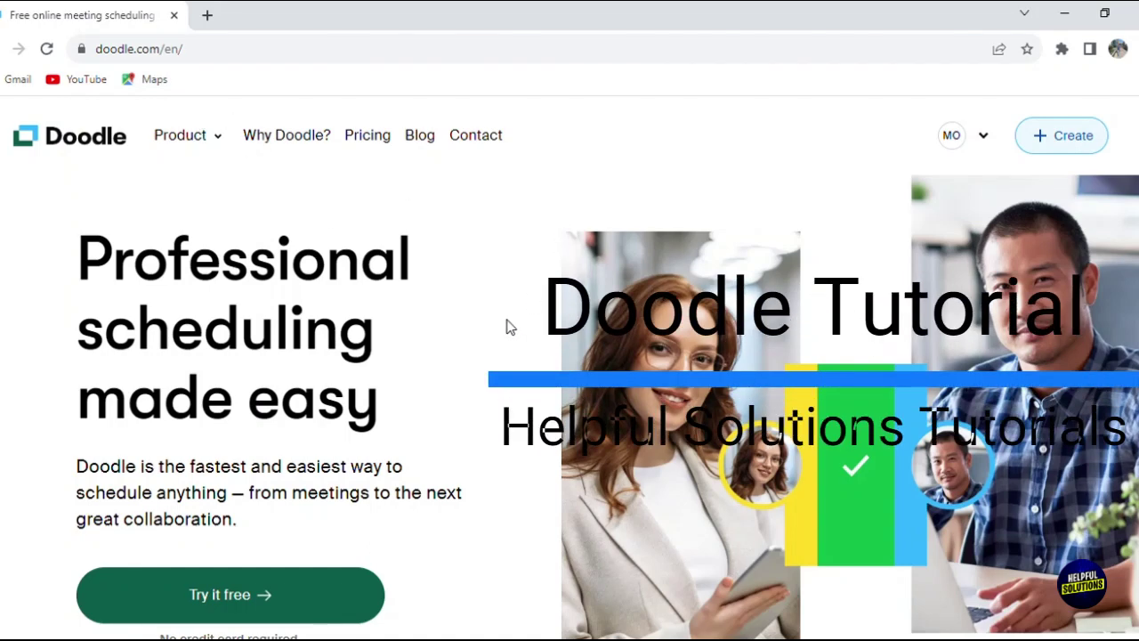
- Log out of the account currently signed in on the Doodle homepage
scroll(506, 328, "down", 5)
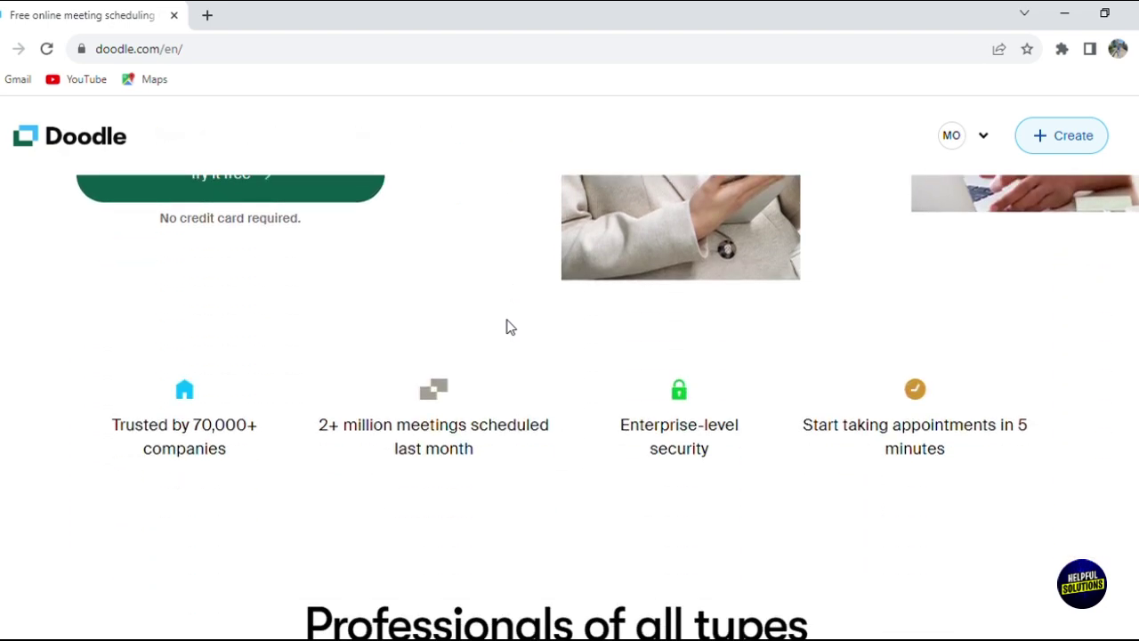
scroll(506, 327, "down", 5)
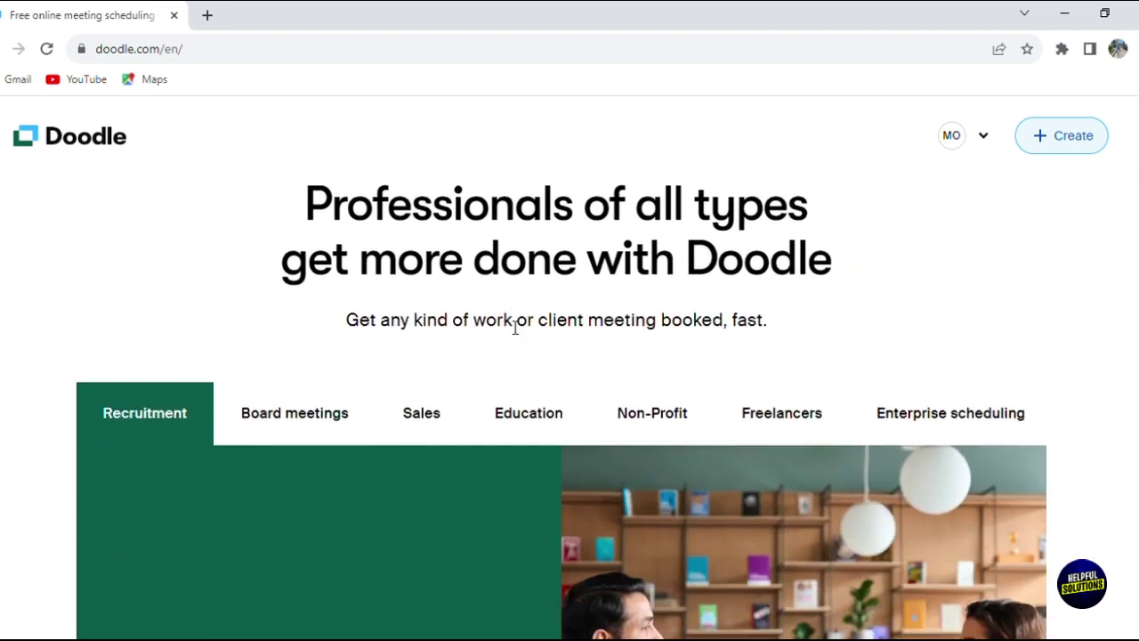
scroll(512, 327, "down", 3)
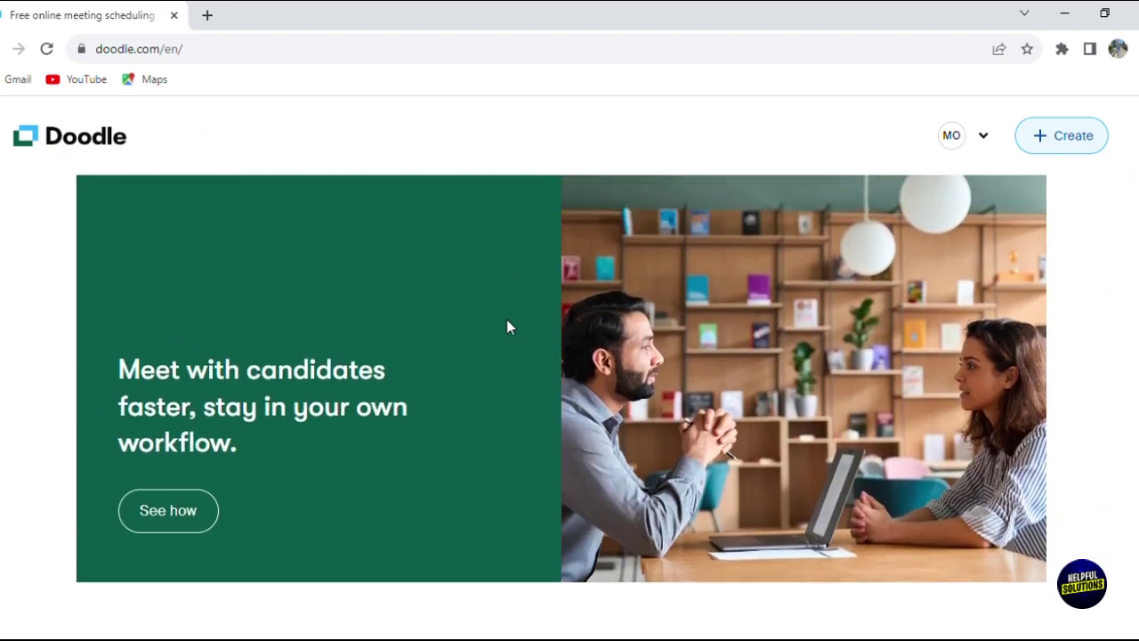
scroll(508, 328, "up", 4)
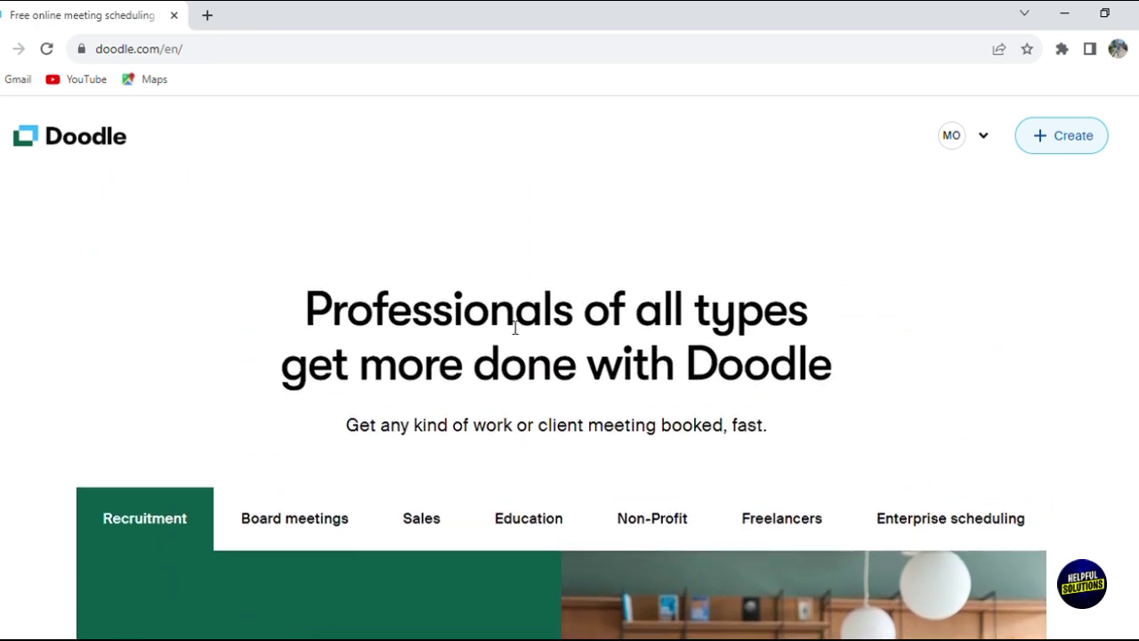
scroll(515, 327, "up", 3)
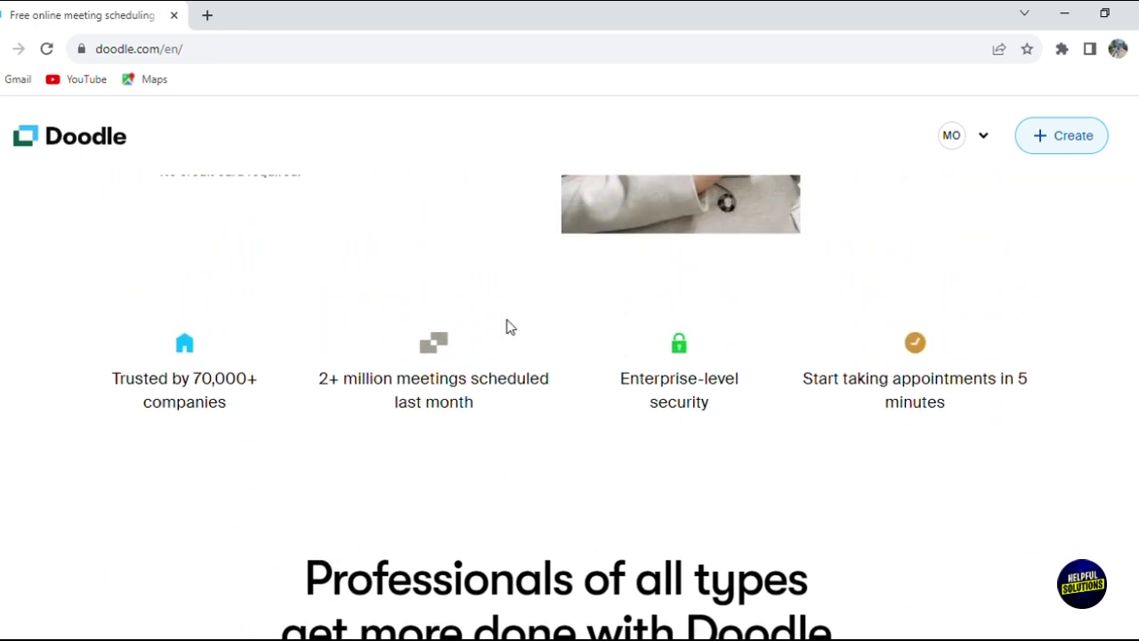
scroll(508, 327, "up", 5)
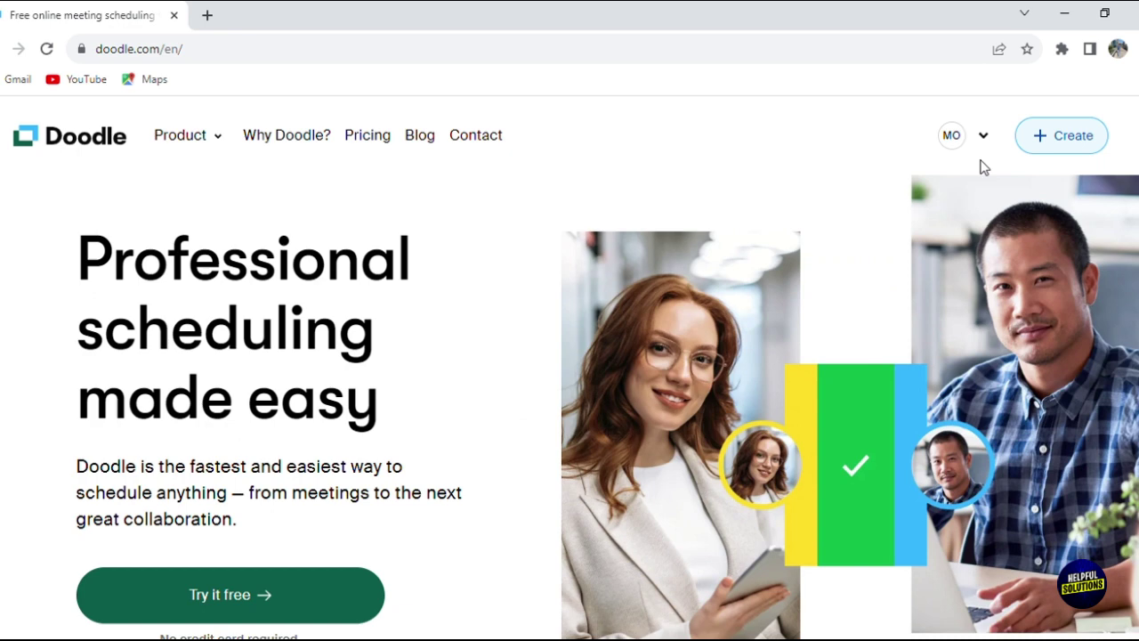
left_click(988, 138)
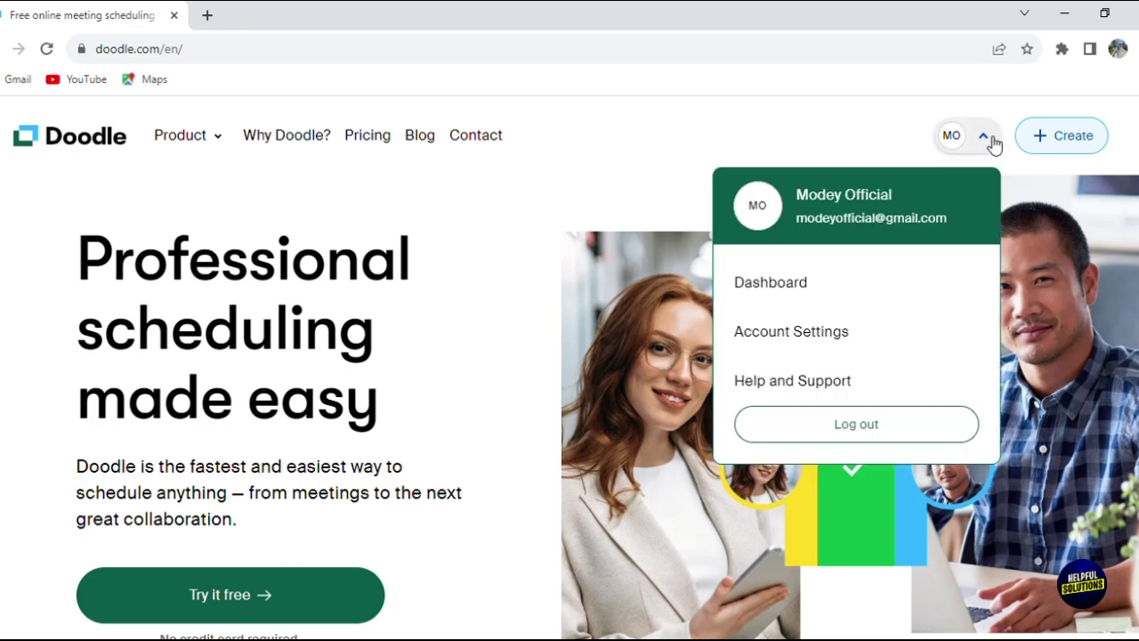
left_click(840, 430)
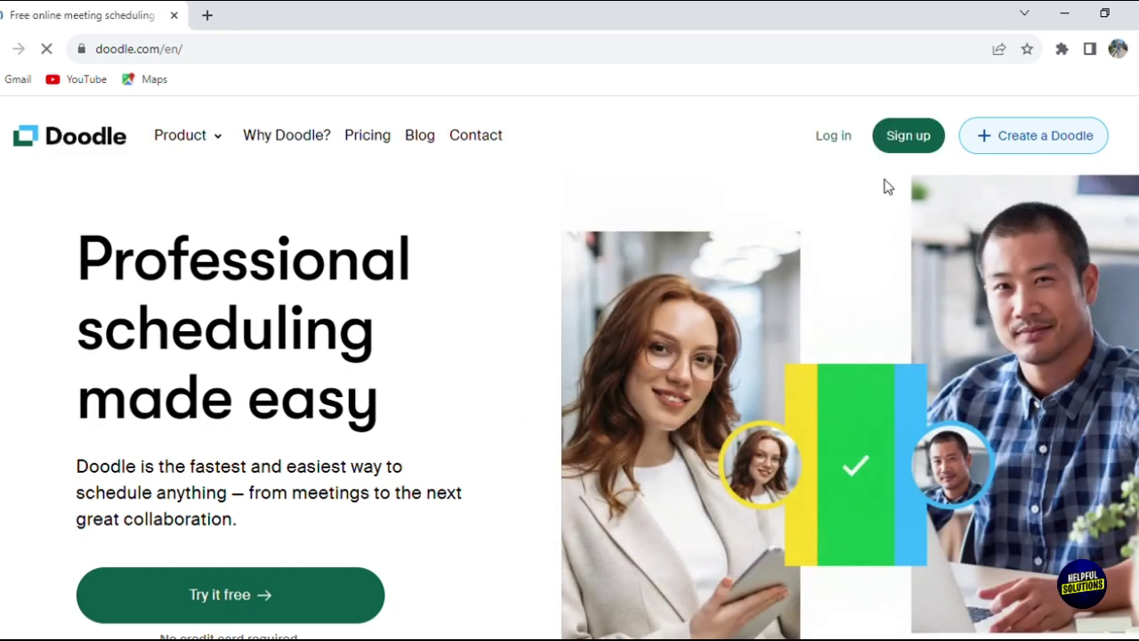
- Look through the homepage sections on professions, plans for individuals, teams and enterprise, and scheduling control
scroll(569, 400, "down", 15)
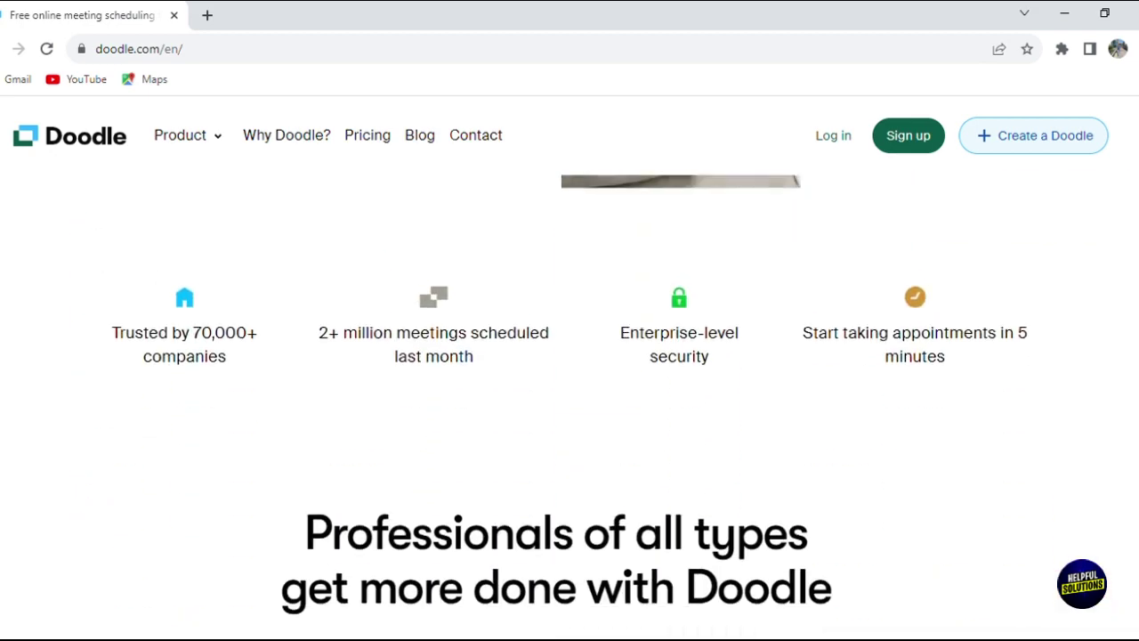
scroll(569, 400, "down", 5)
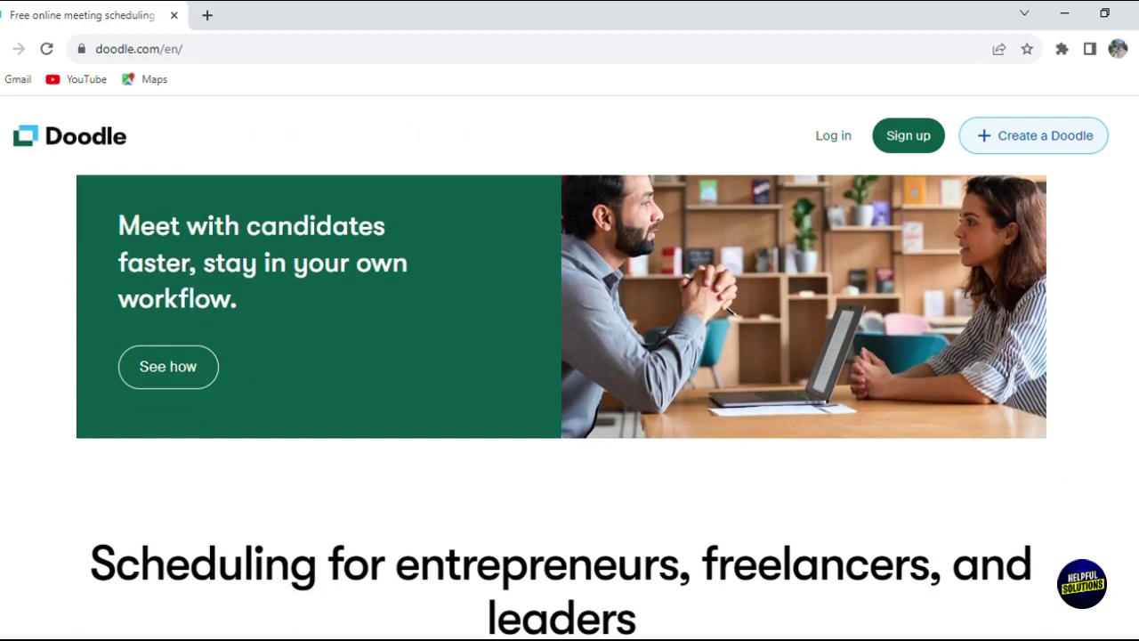
scroll(570, 401, "down", 2)
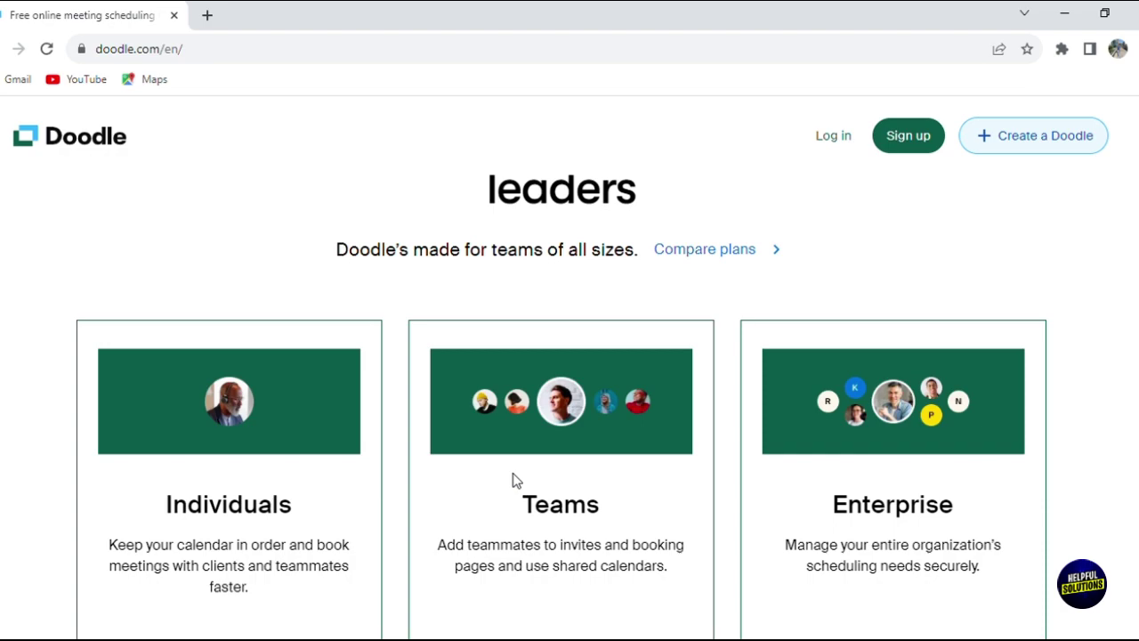
scroll(570, 401, "down", 8)
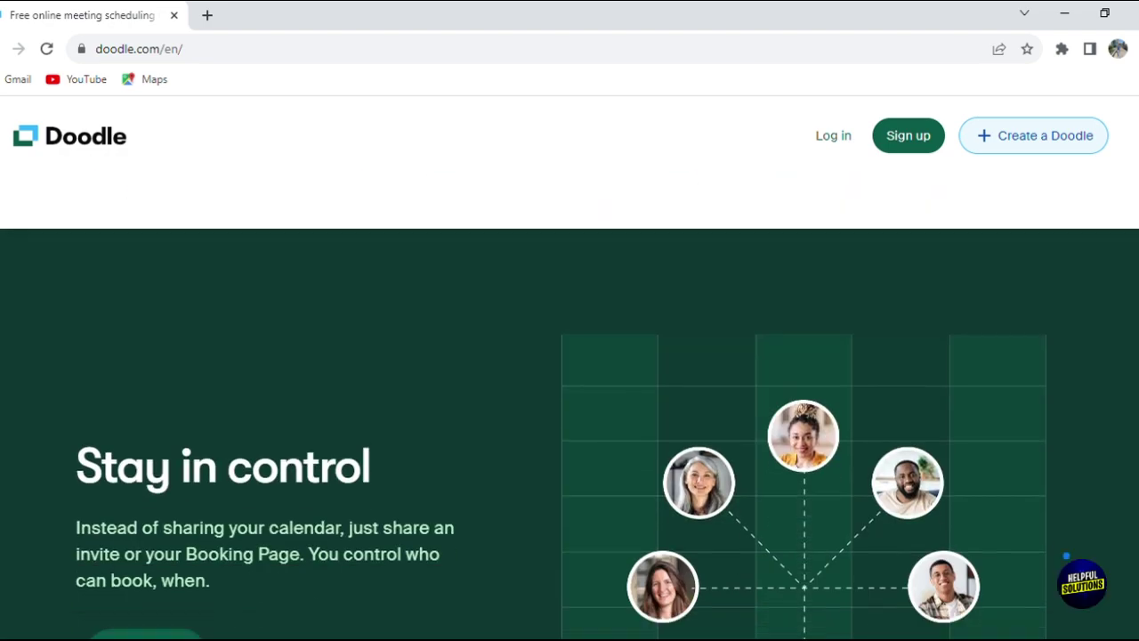
scroll(570, 400, "up", 3)
scroll(569, 401, "up", 15)
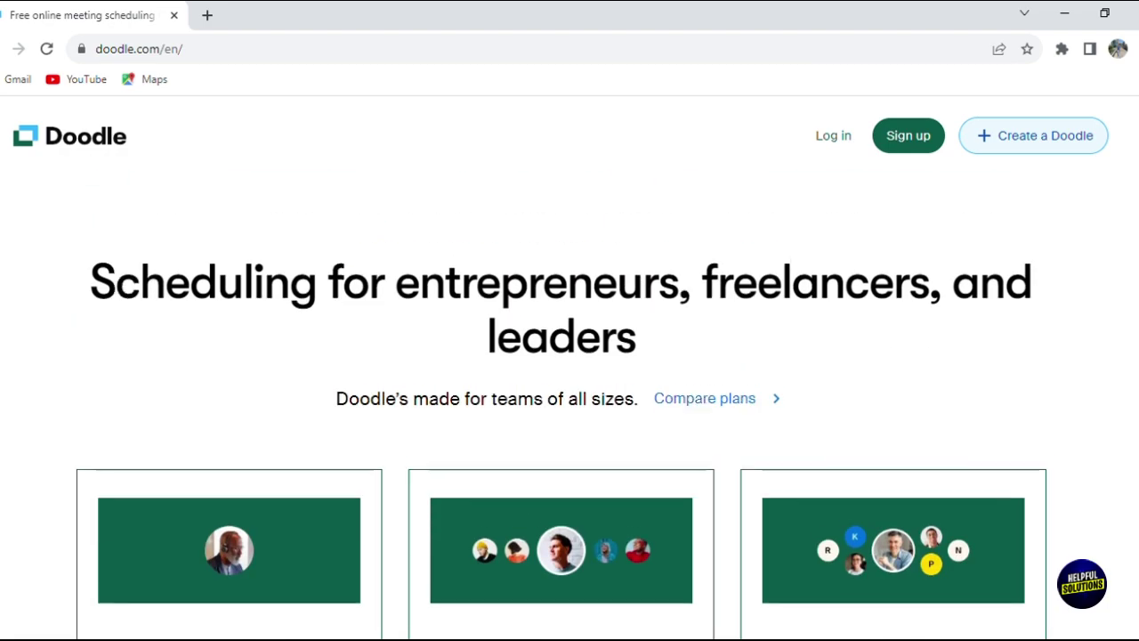
scroll(570, 356, "up", 2)
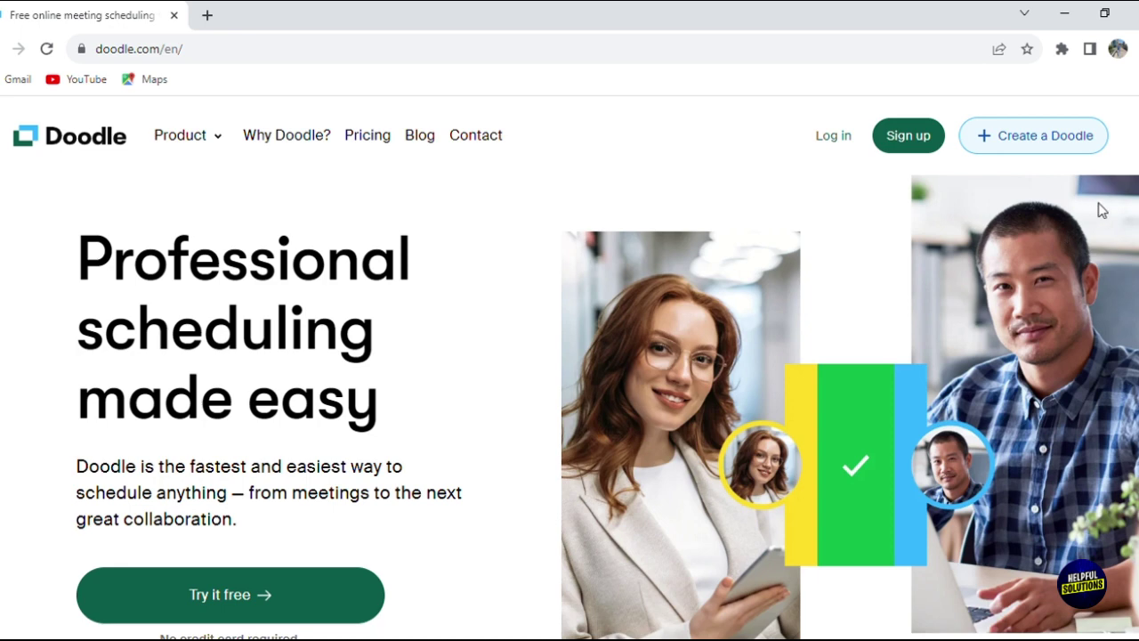
scroll(584, 407, "down", 1)
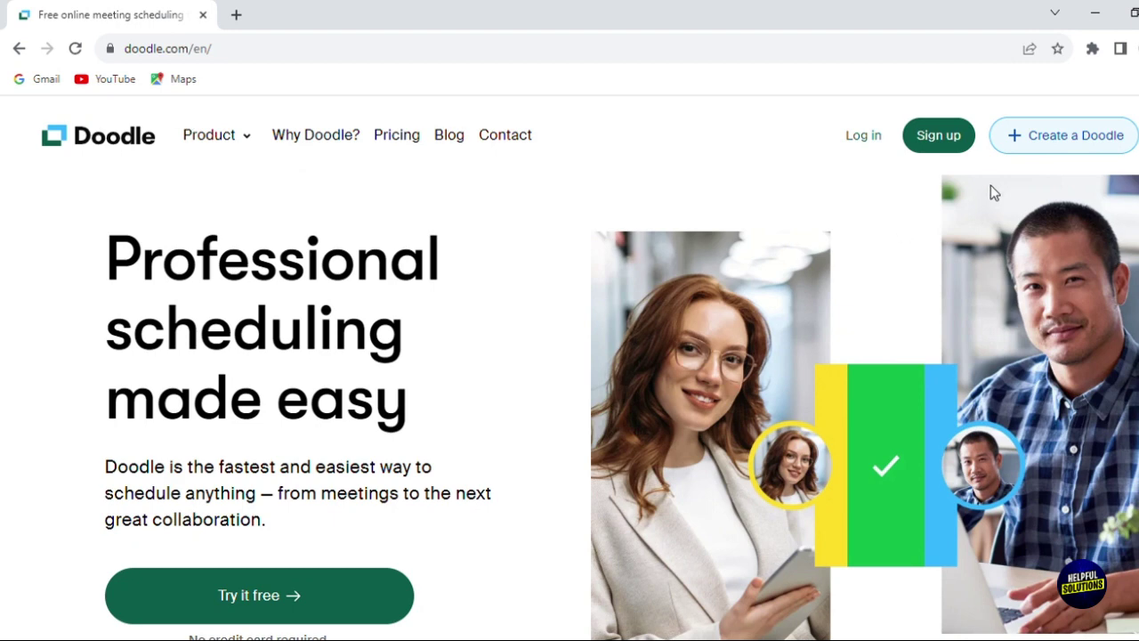
- Sign up for Doodle with a Google account, agreeing to the Terms of Service and Privacy Policy
left_click(941, 142)
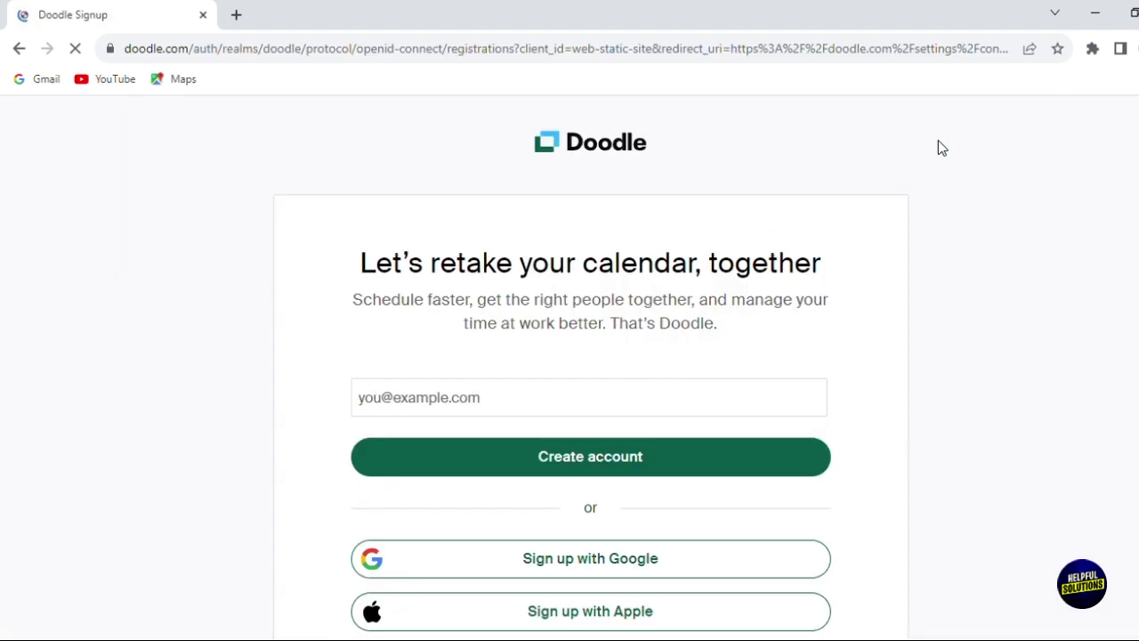
left_click(521, 567)
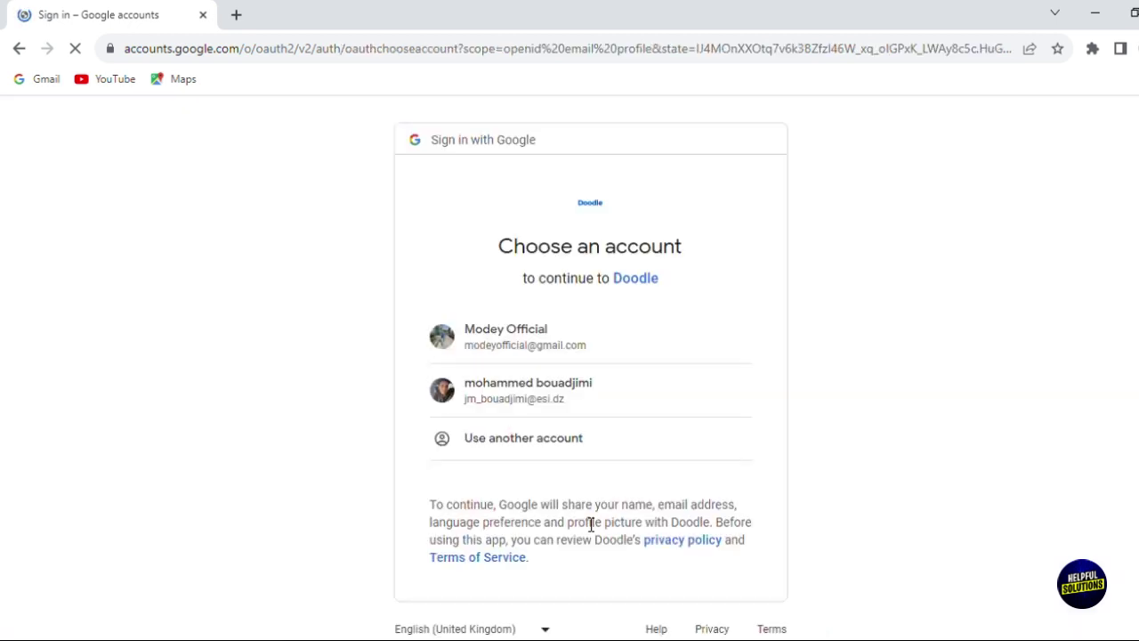
left_click(623, 334)
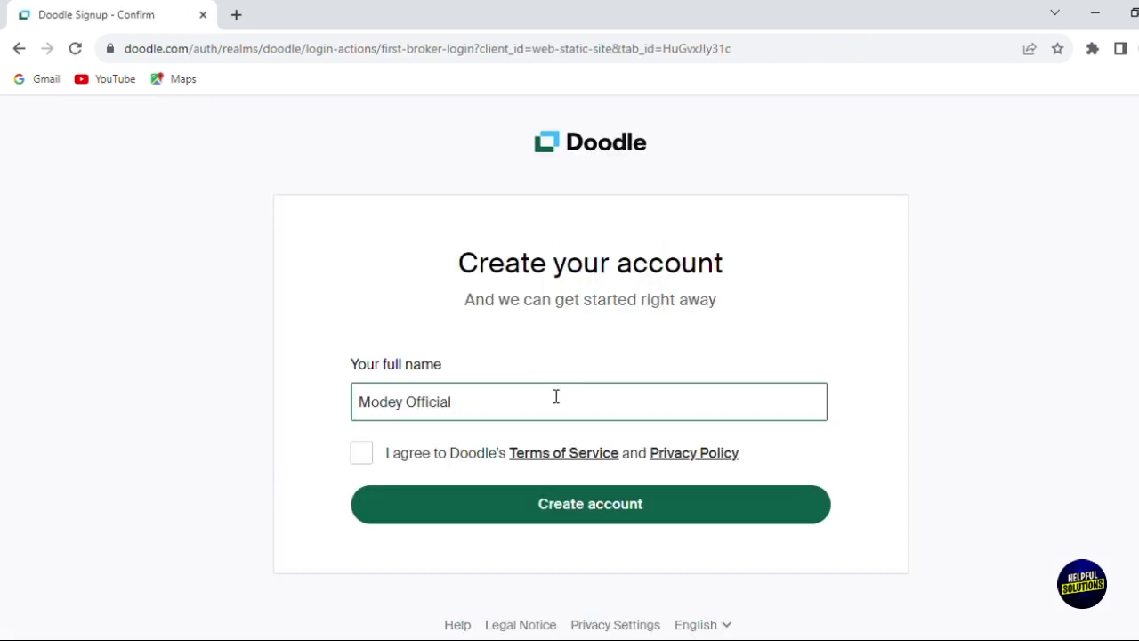
left_click(448, 454)
left_click(563, 504)
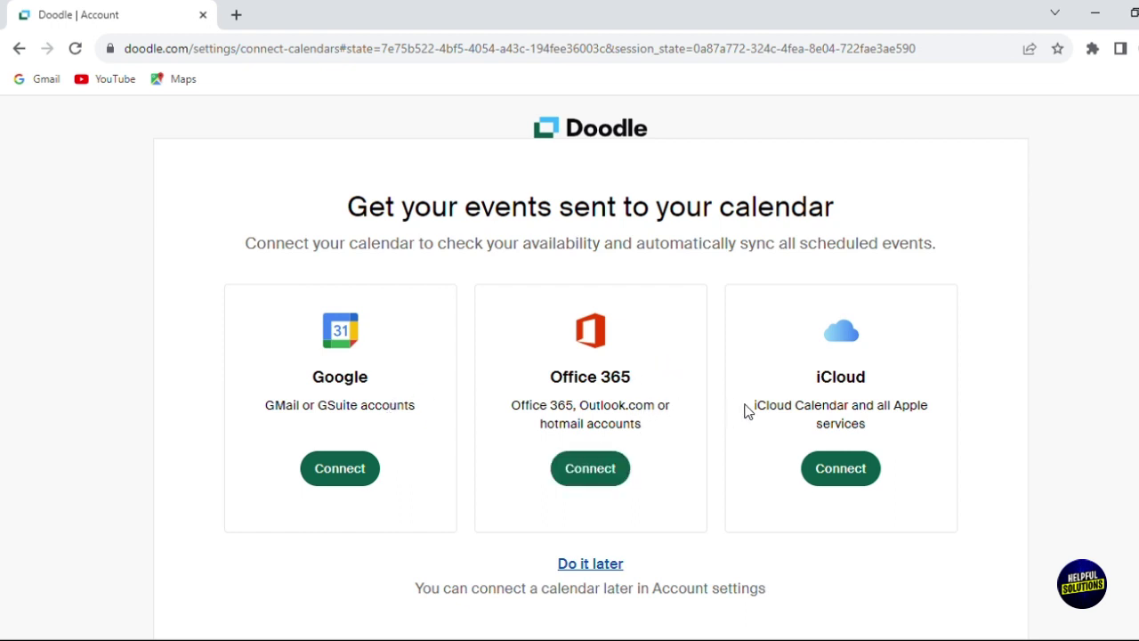
- Postpone connecting a calendar and answer the onboarding question about the role at work with Student
left_click(583, 564)
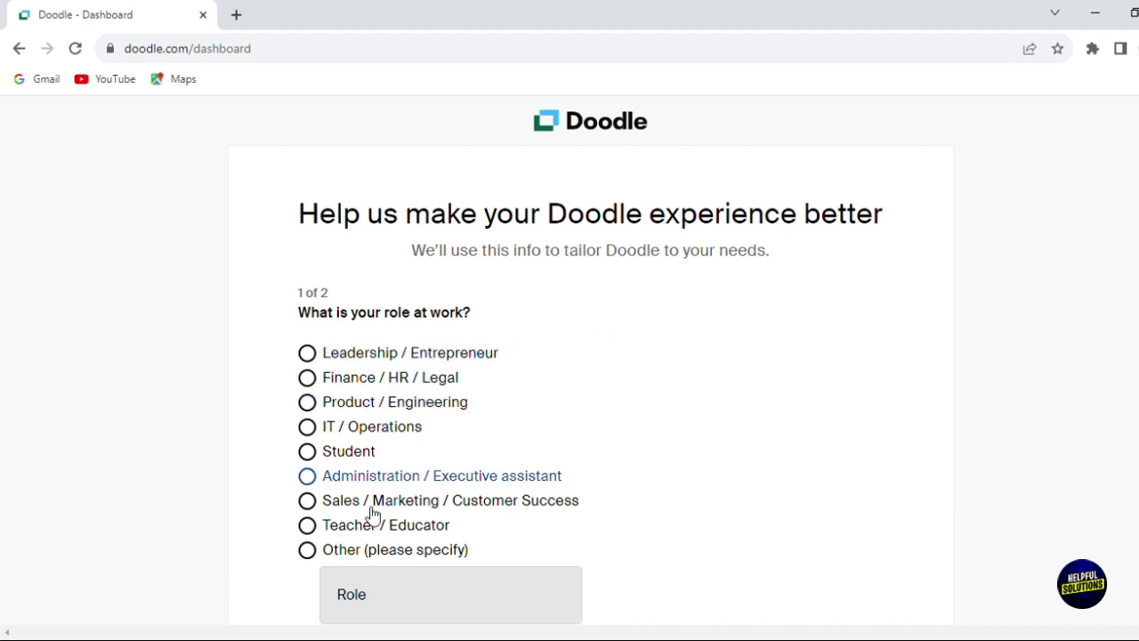
left_click(358, 454)
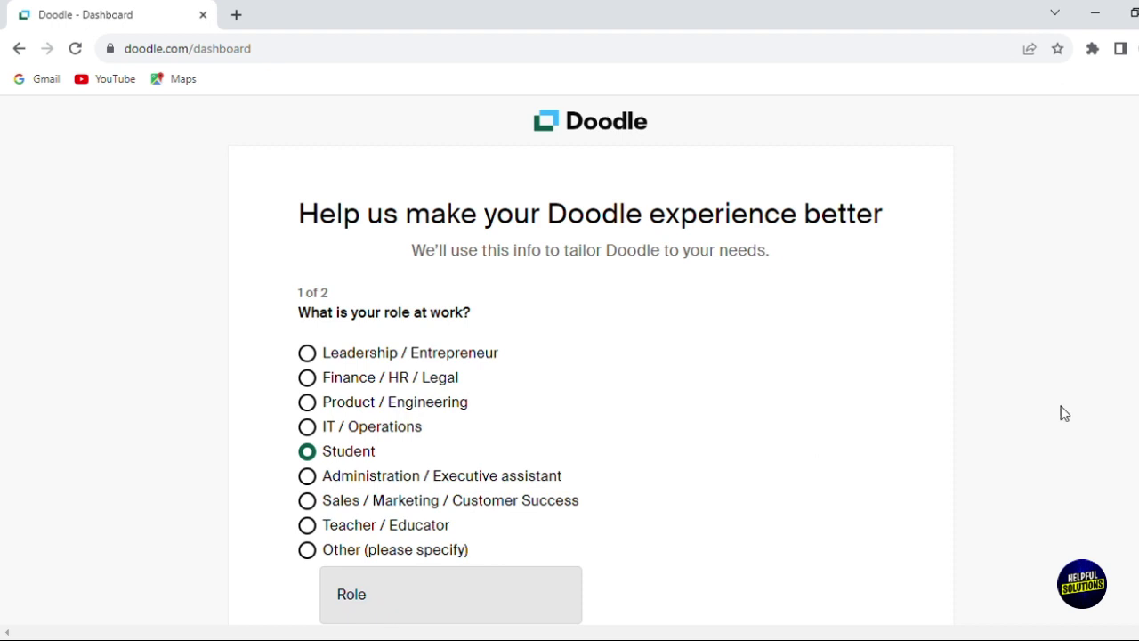
scroll(1065, 414, "down", 1)
scroll(591, 367, "down", 2)
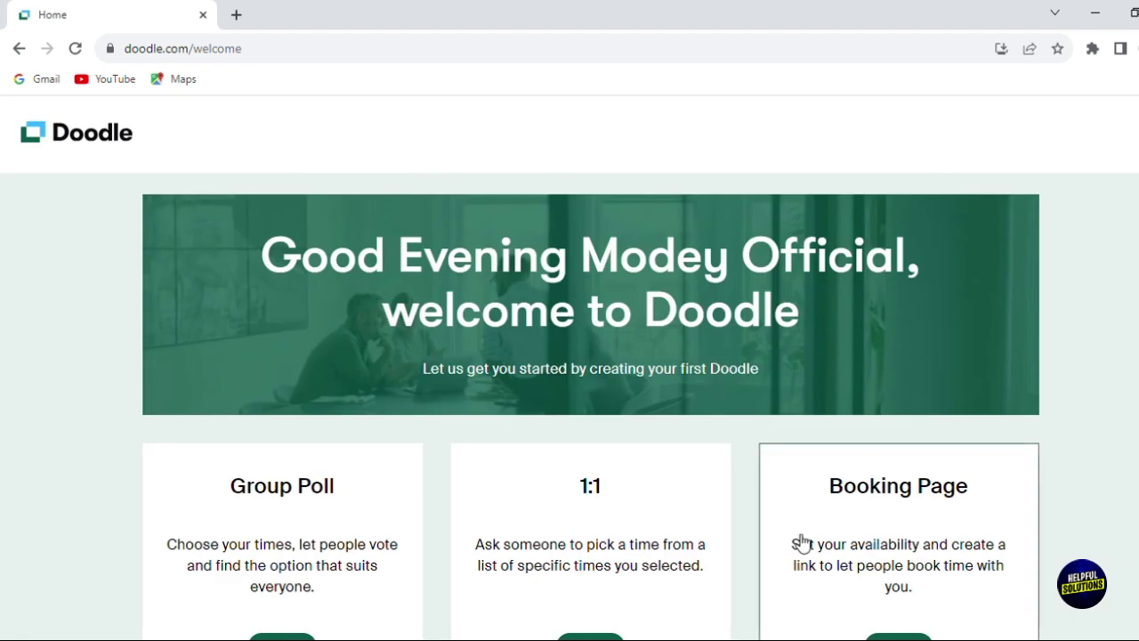
- Review the Doodle types offered on the welcome page and start creating a group poll
scroll(569, 356, "down", 2)
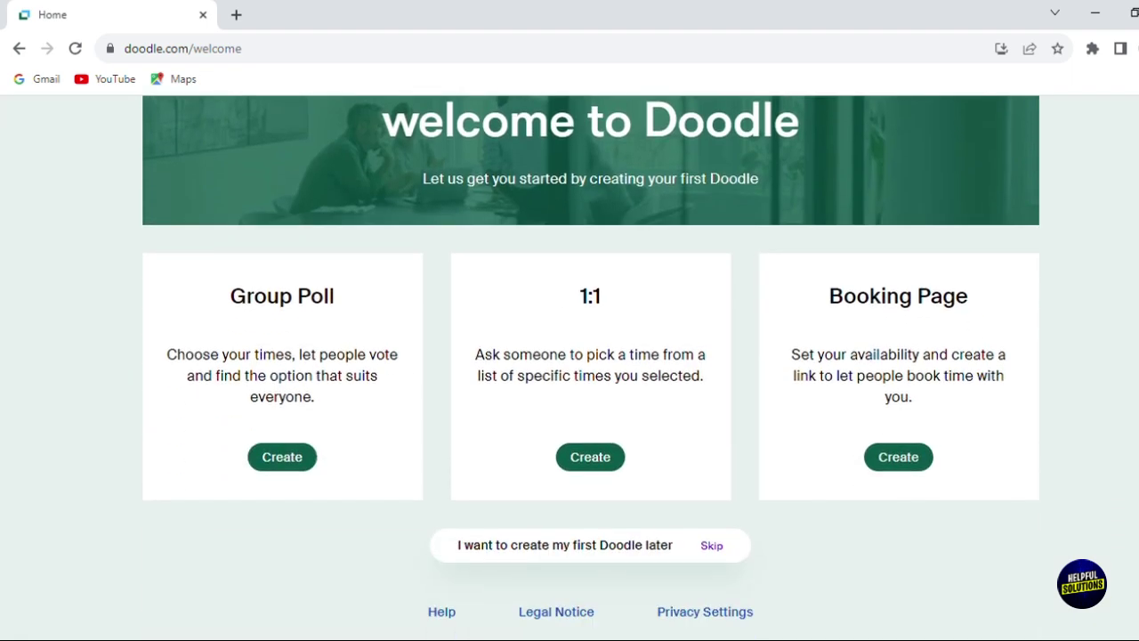
scroll(570, 356, "up", 2)
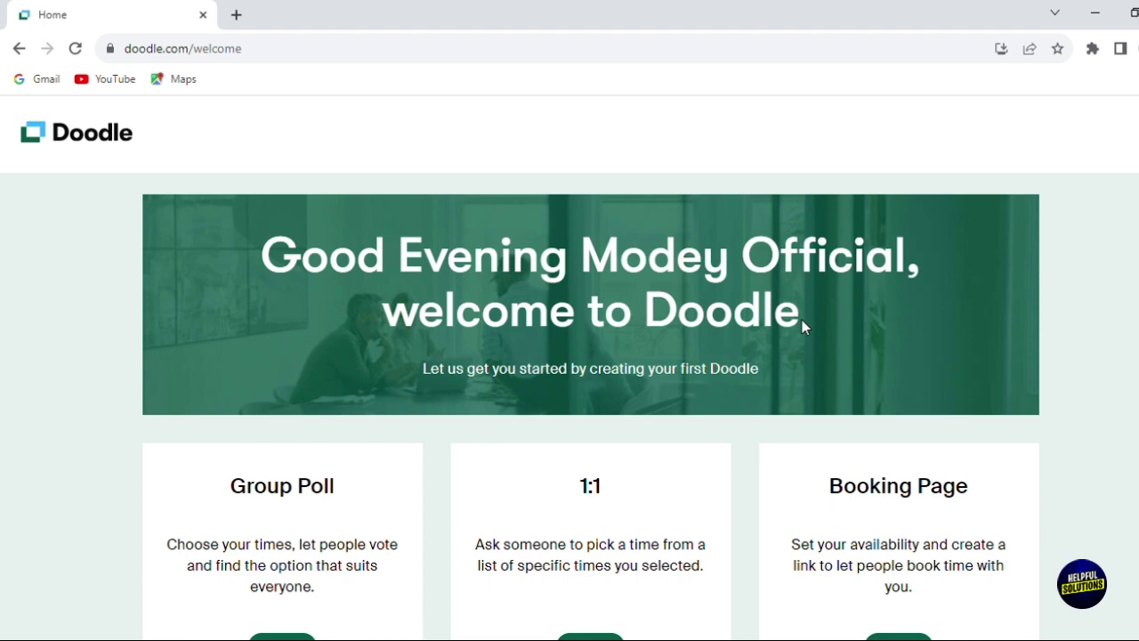
scroll(1026, 332, "down", 2)
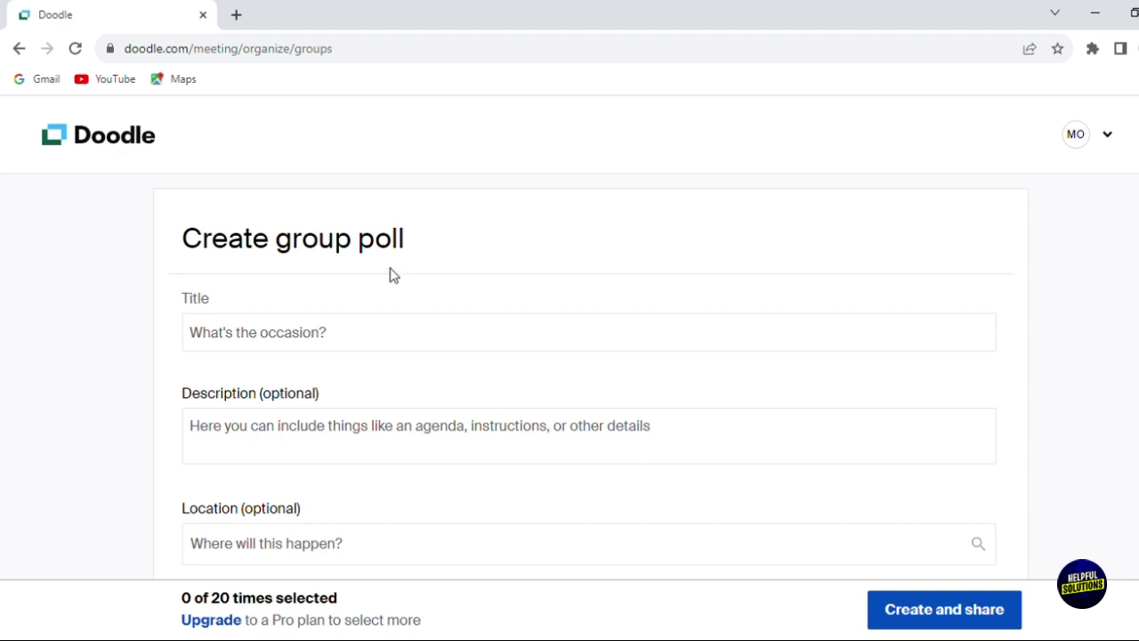
- Title the group poll "Exam math" and enter the description "choose the best date to have the exxam"
left_click(326, 346)
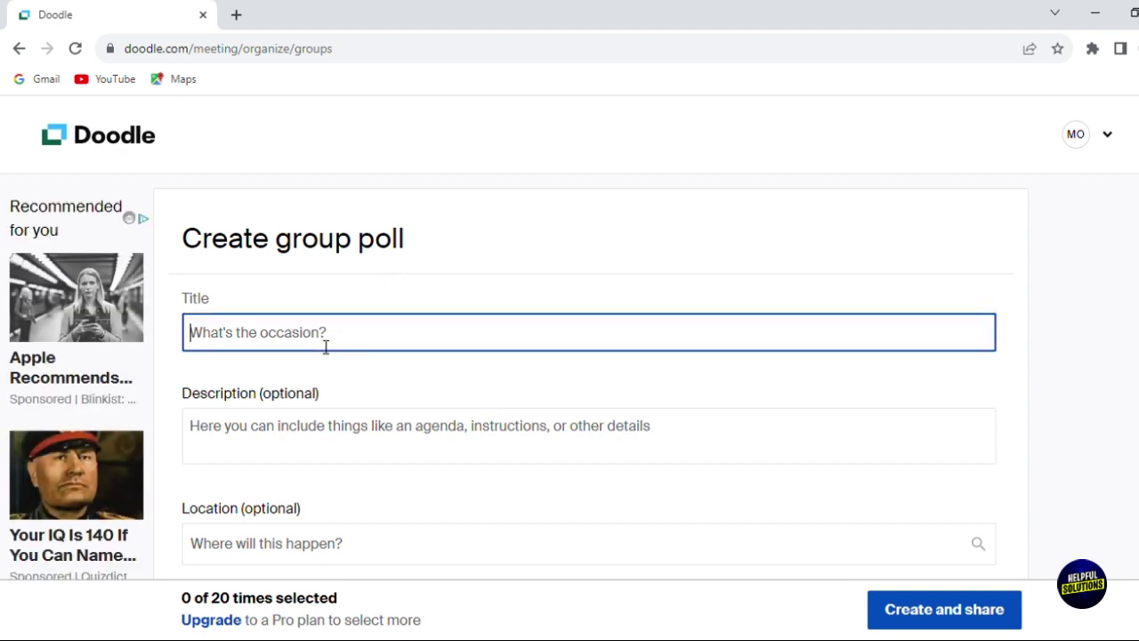
type("Exam math")
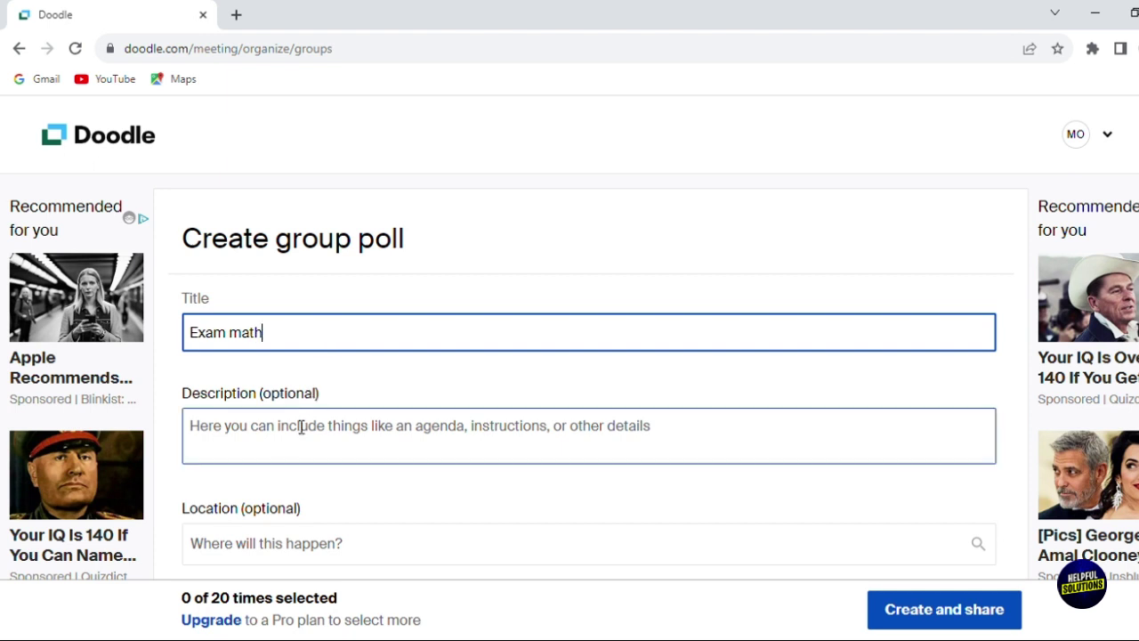
left_click(277, 440)
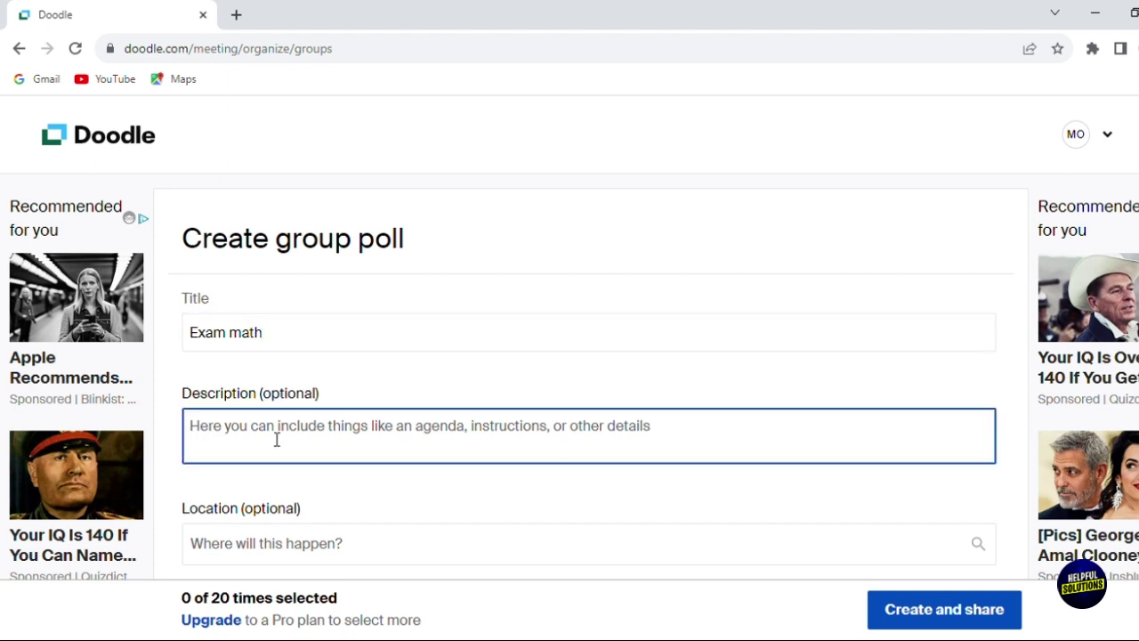
type("choose the best ")
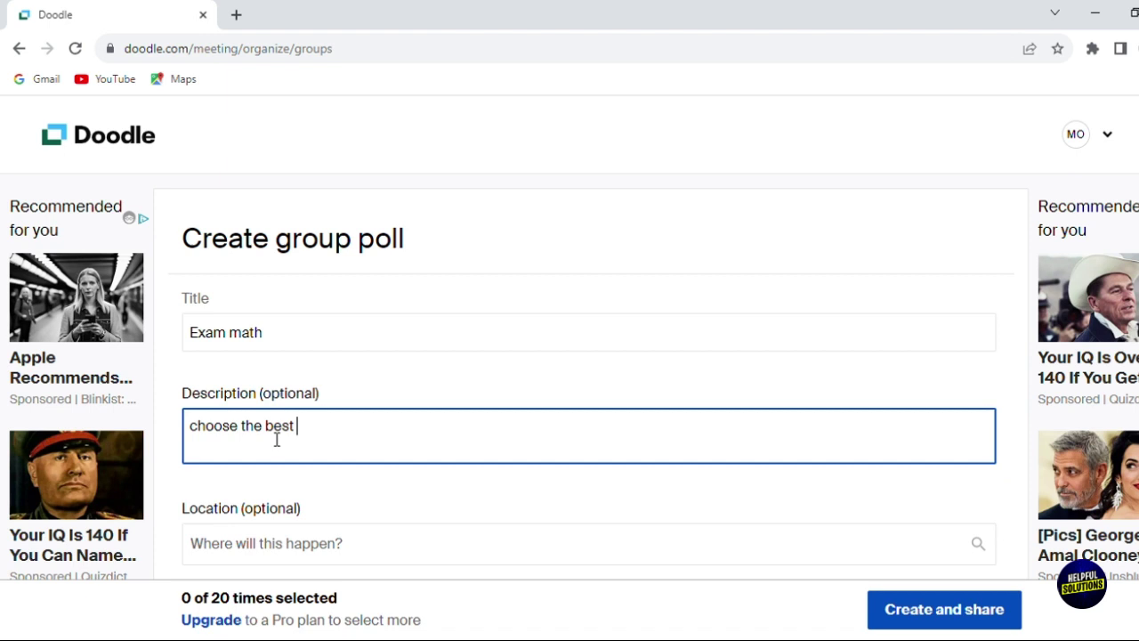
type("date to have the exxam")
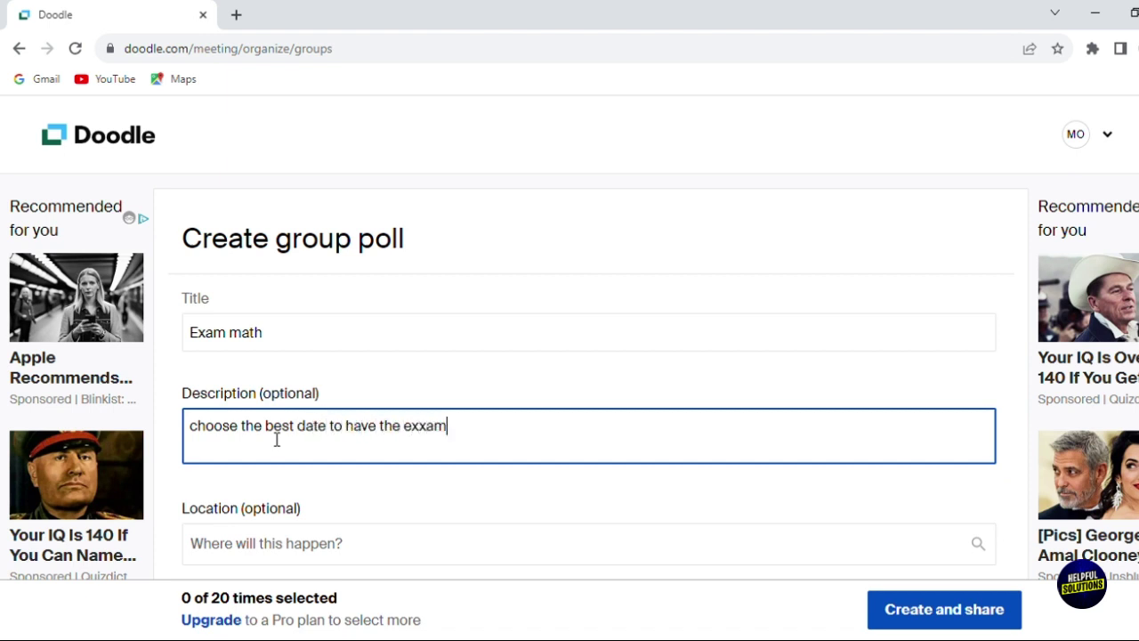
- Set the group poll's location to "online"
scroll(677, 223, "down", 4)
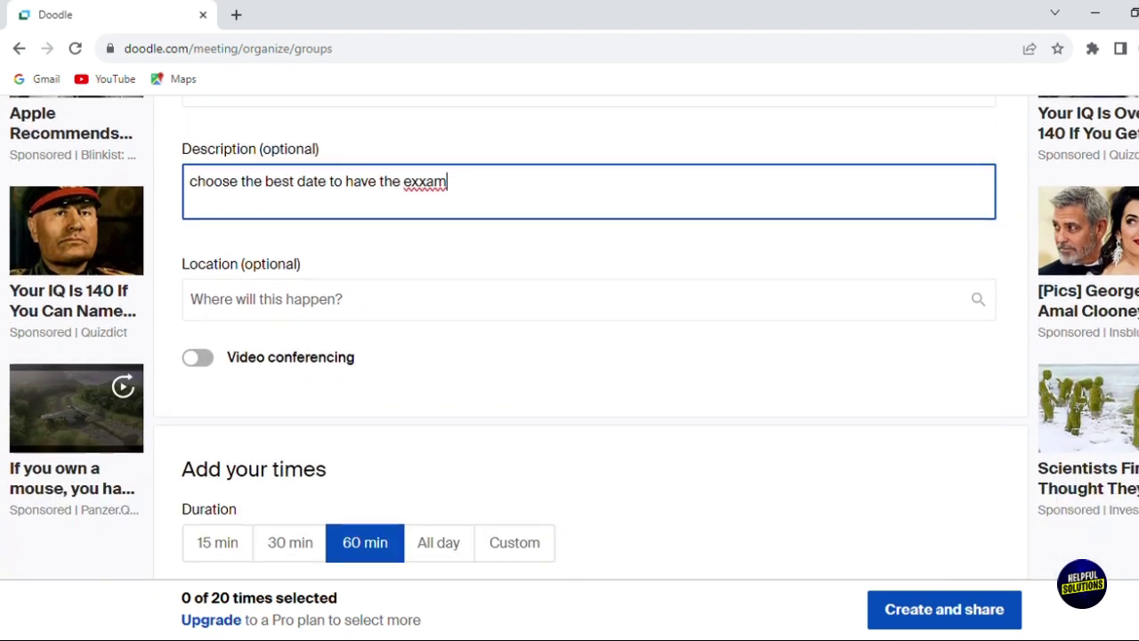
left_click(676, 217)
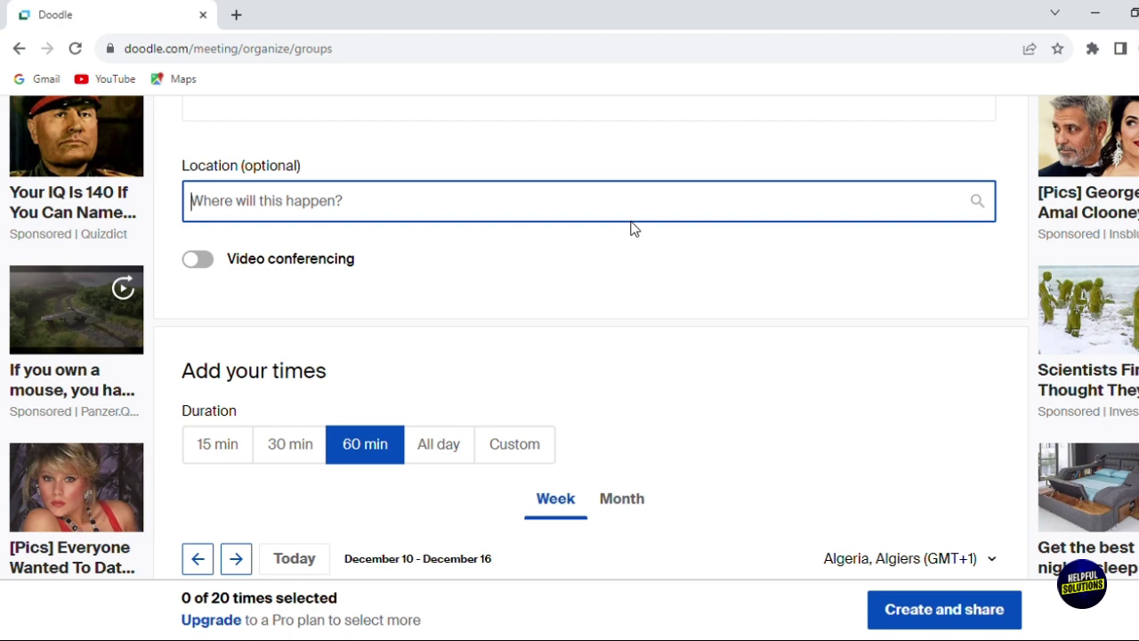
type("online")
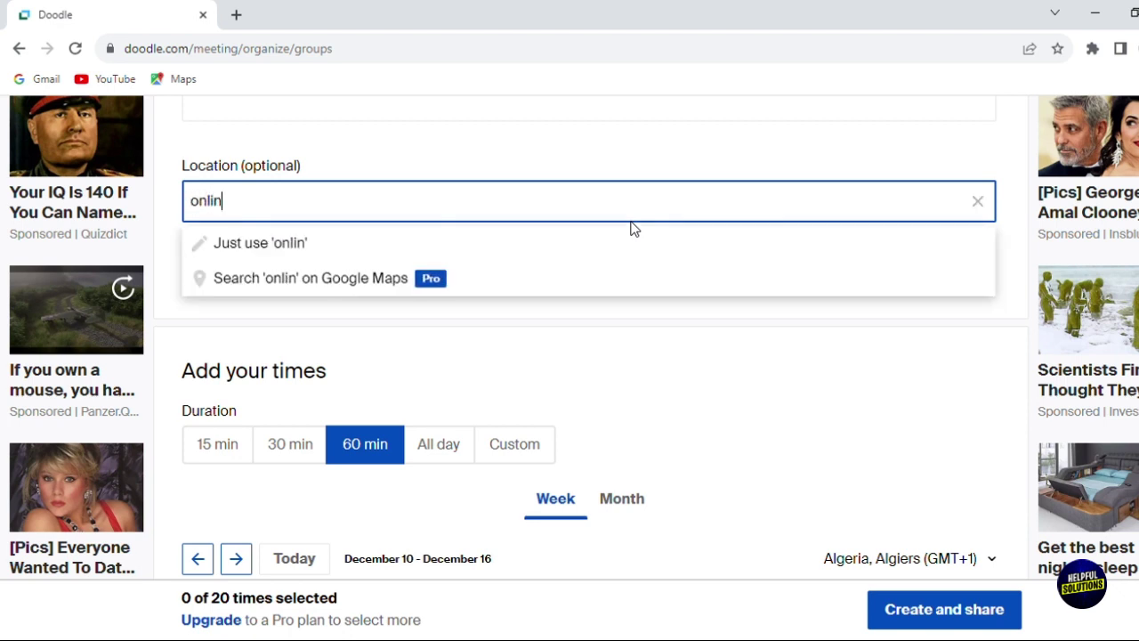
left_click(738, 112)
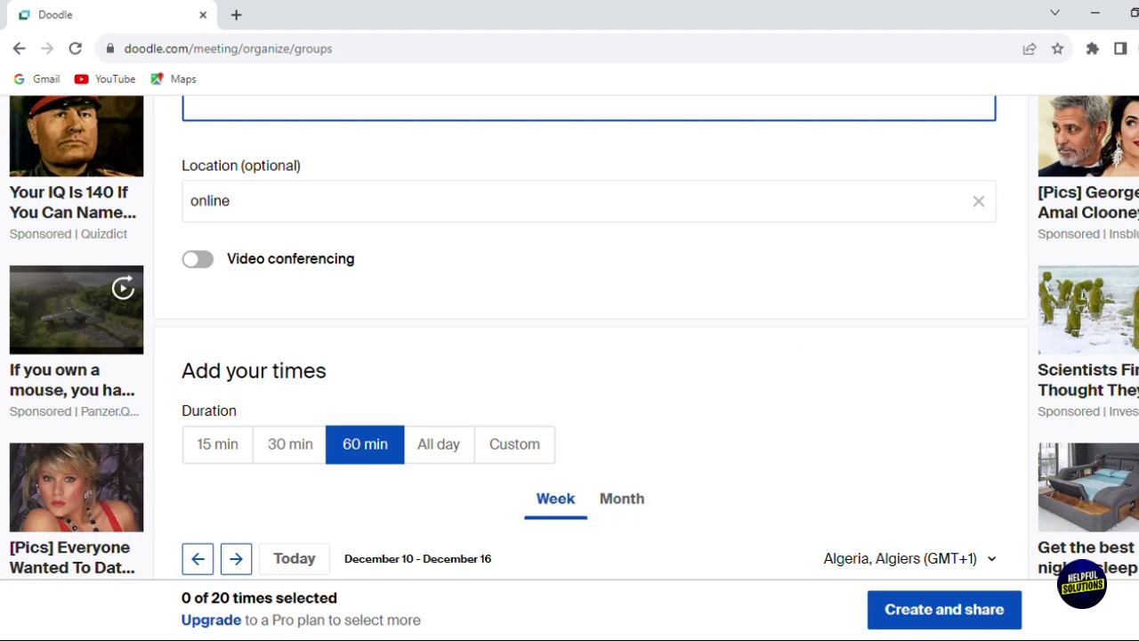
scroll(775, 358, "down", 3)
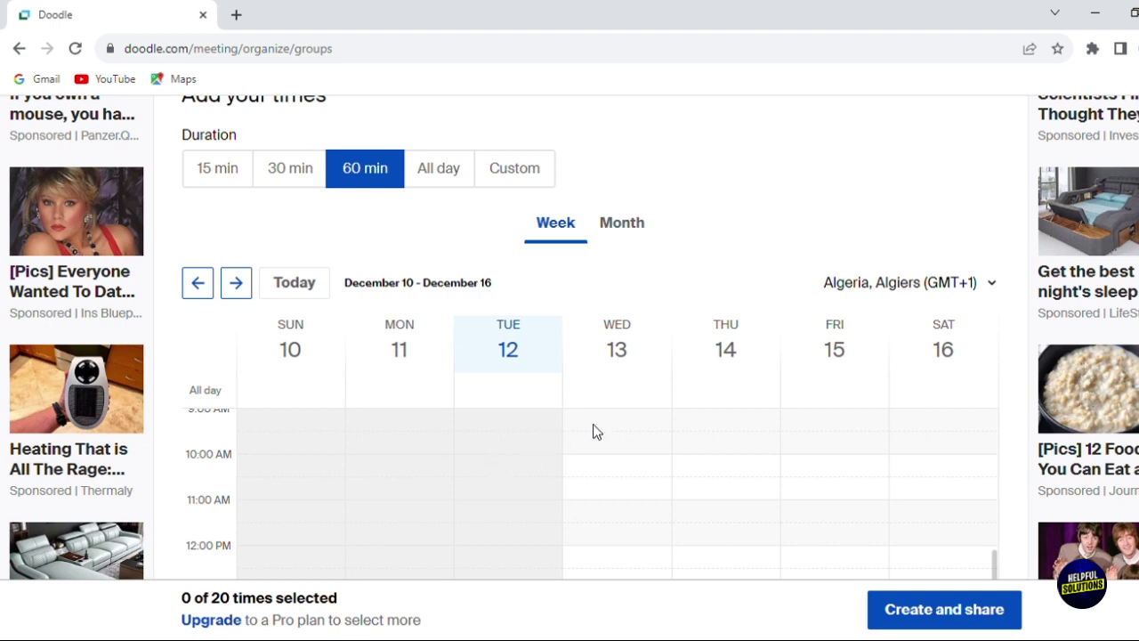
- Add Wednesday, December 13 at 9–10 AM and 10:30–11:30 AM as the poll's 60-minute time options
left_click(628, 432)
left_click(637, 487)
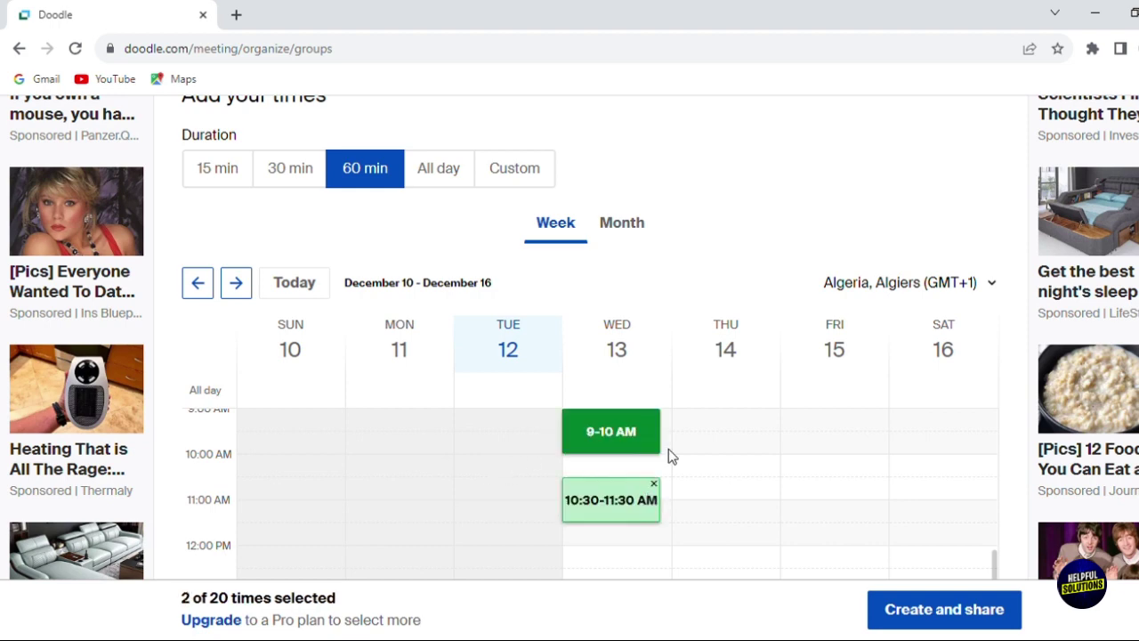
- Try to limit how many participants can select a time, and postpone the Doodle Pro upgrade
scroll(591, 338, "down", 9)
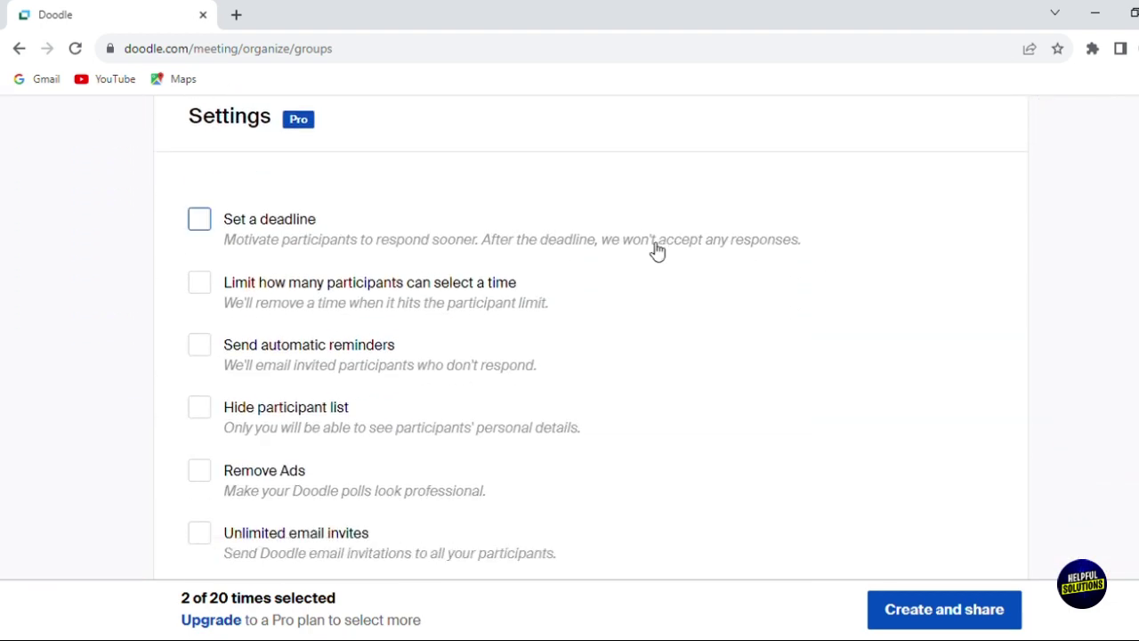
left_click(275, 282)
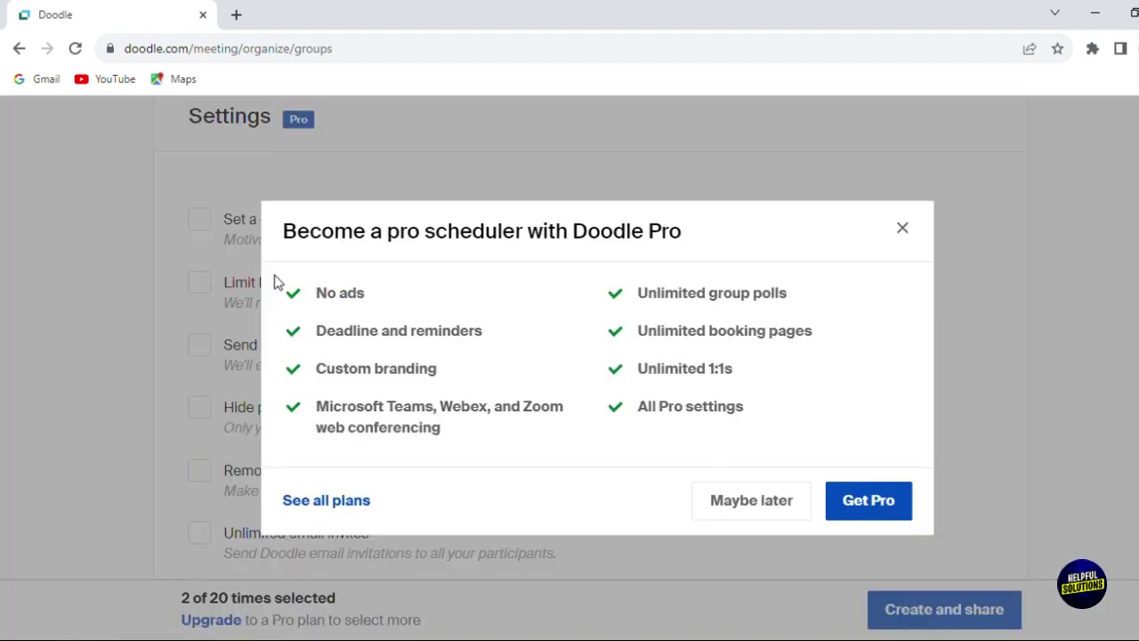
left_click(772, 502)
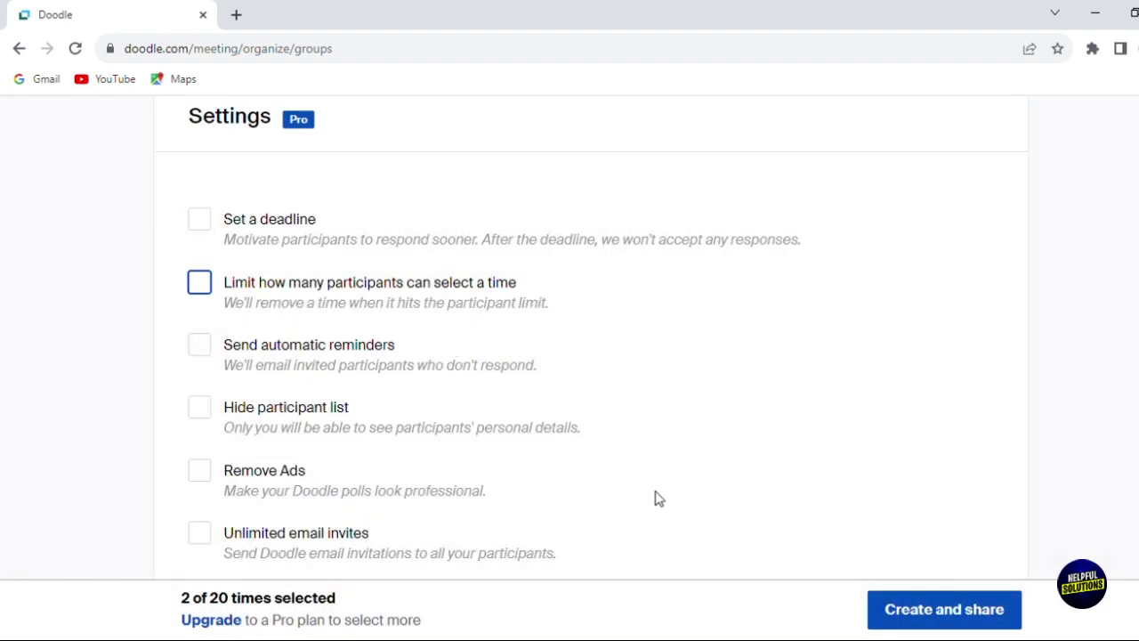
- Create the group poll with the two selected times so it can be shared
scroll(655, 499, "down", 10)
scroll(590, 338, "down", 2)
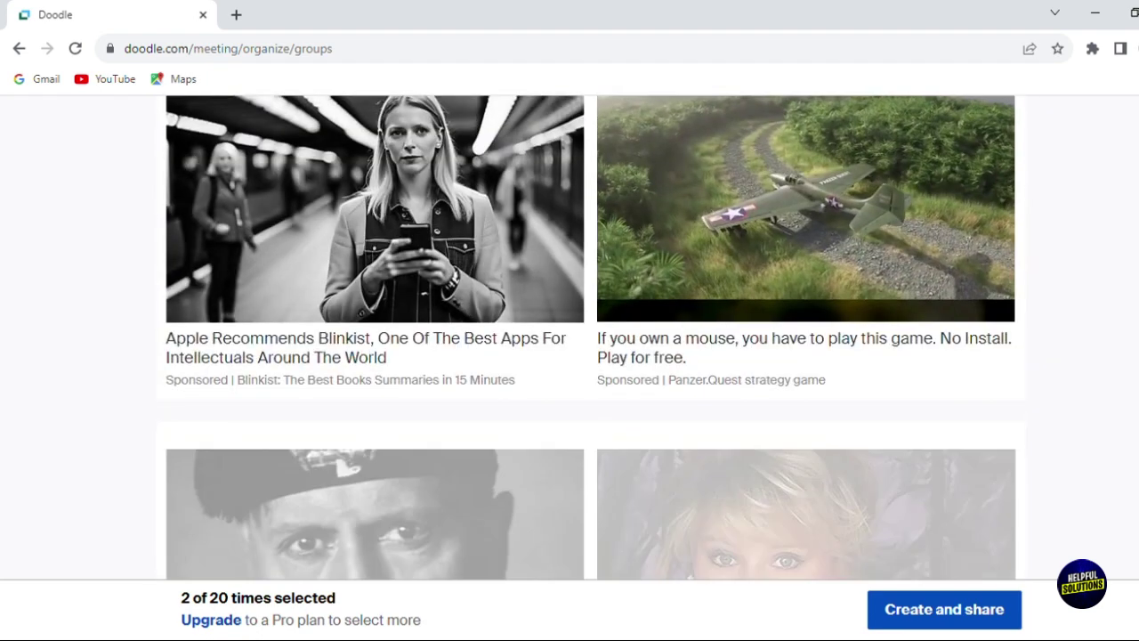
left_click(976, 612)
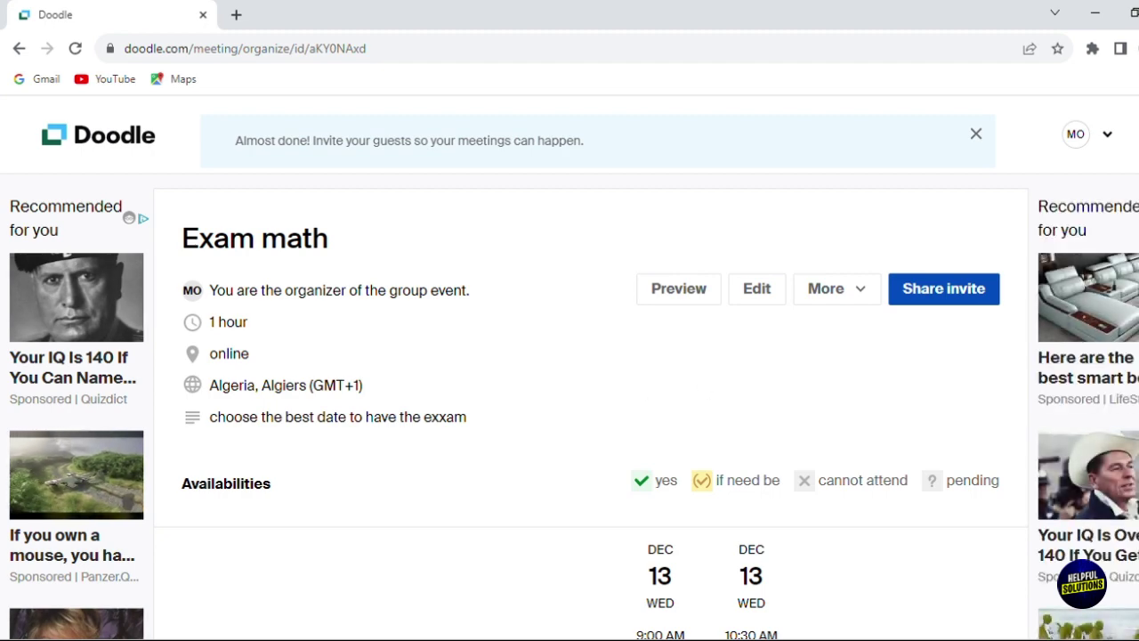
- Review the Exam math poll's details, availabilities and additional options, and copy its invite link for sharing
scroll(701, 386, "down", 3)
scroll(590, 368, "down", 2)
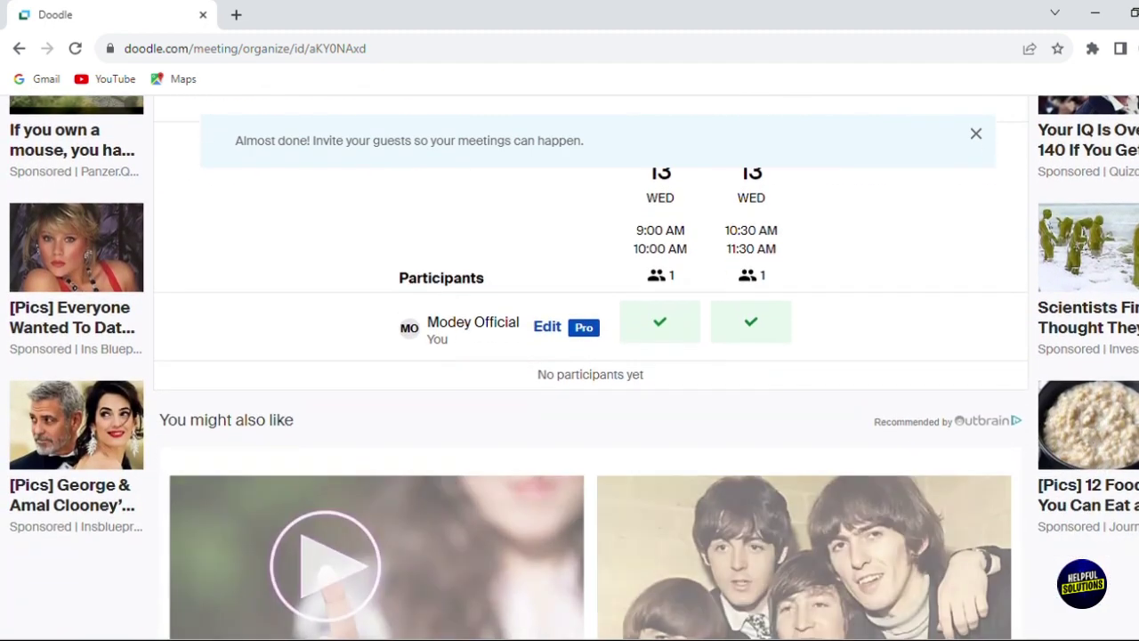
scroll(590, 367, "up", 4)
scroll(590, 368, "up", 1)
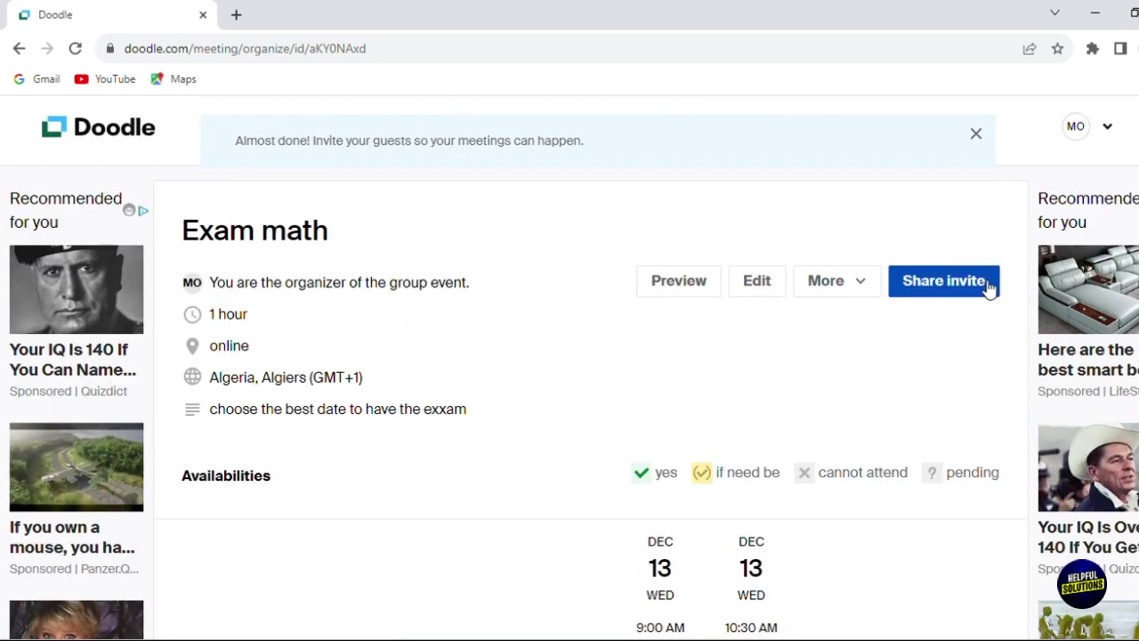
left_click(874, 283)
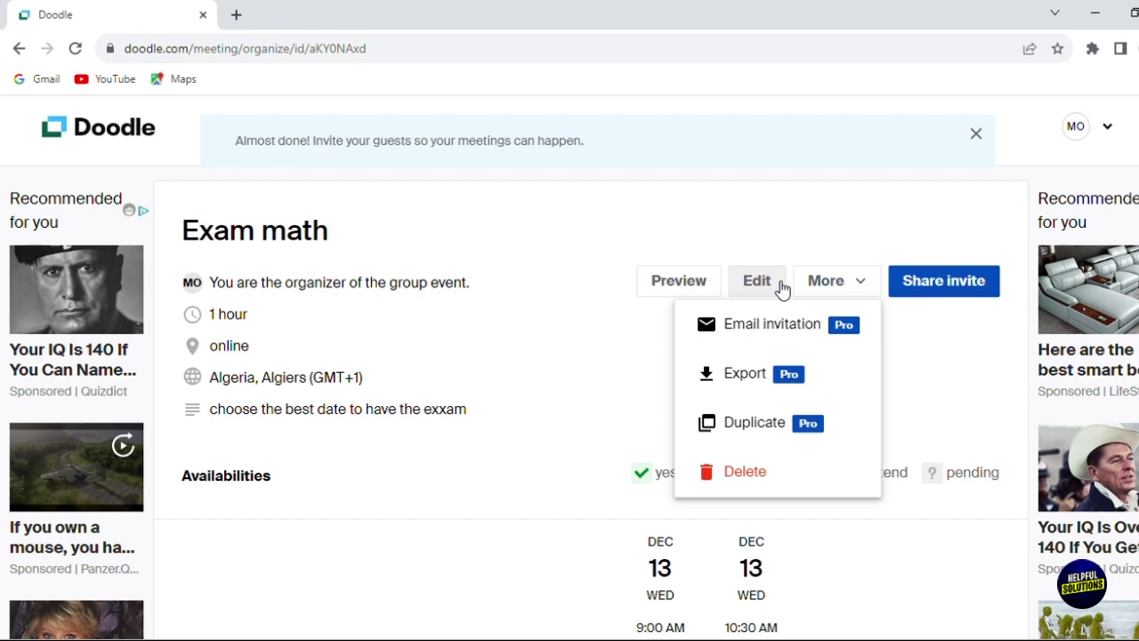
left_click(960, 292)
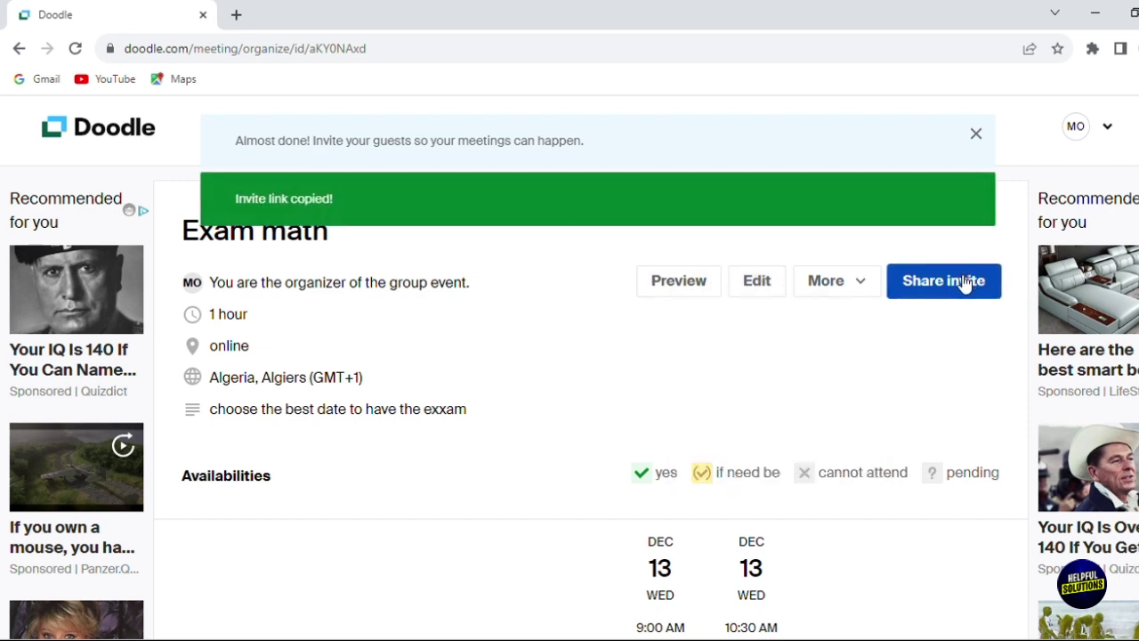
- Go to the dashboard and start creating a new booking page
scroll(569, 374, "up", 1)
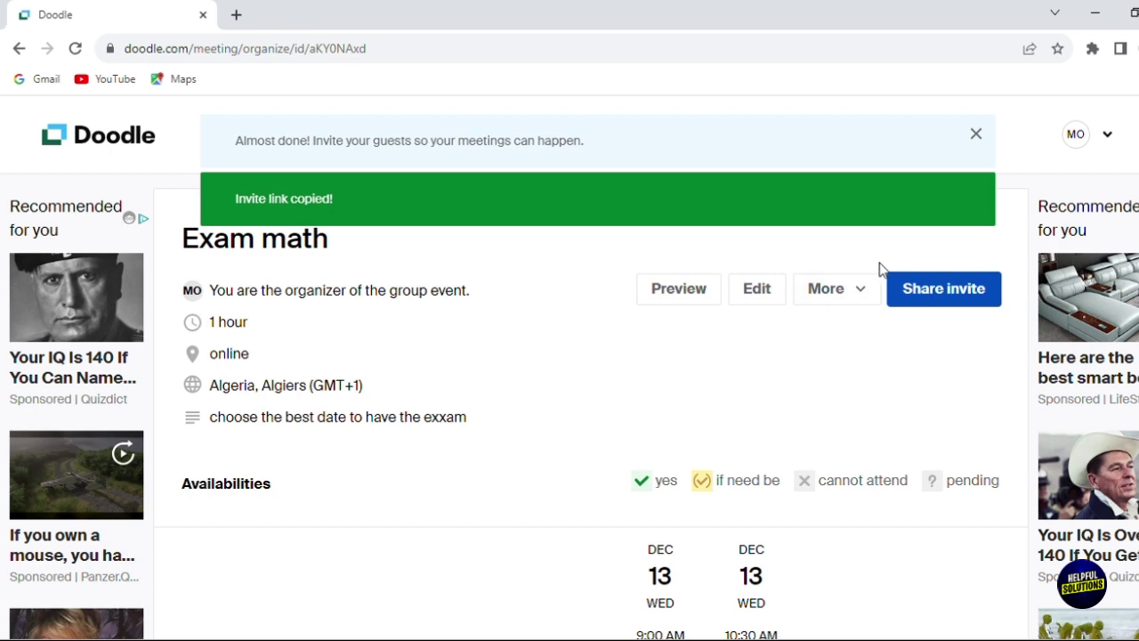
left_click(1096, 145)
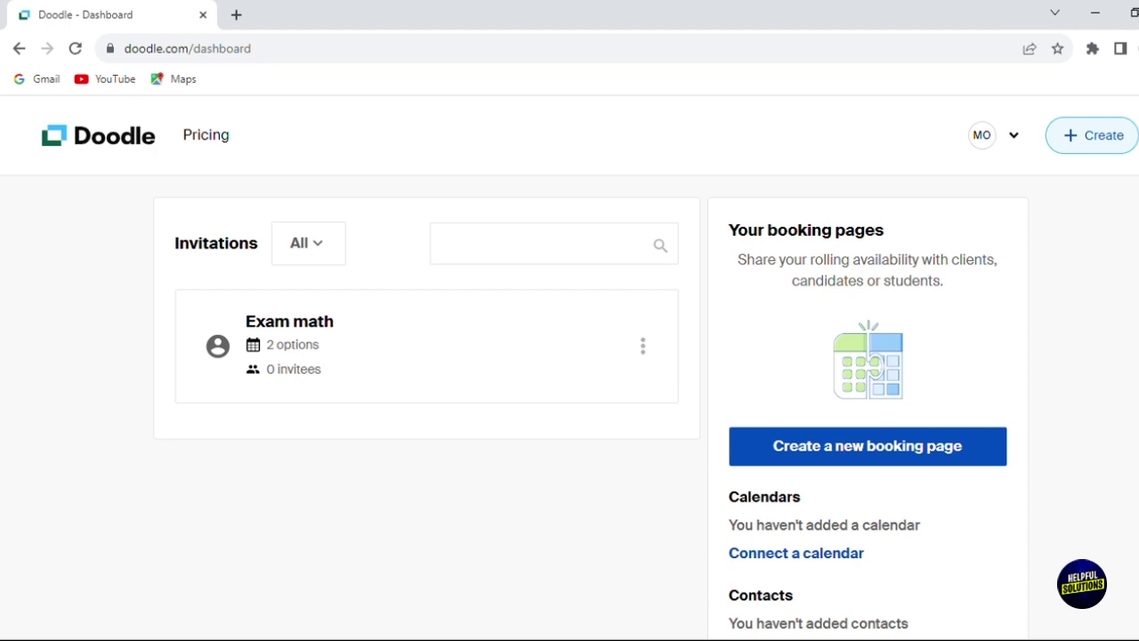
scroll(569, 370, "down", 1)
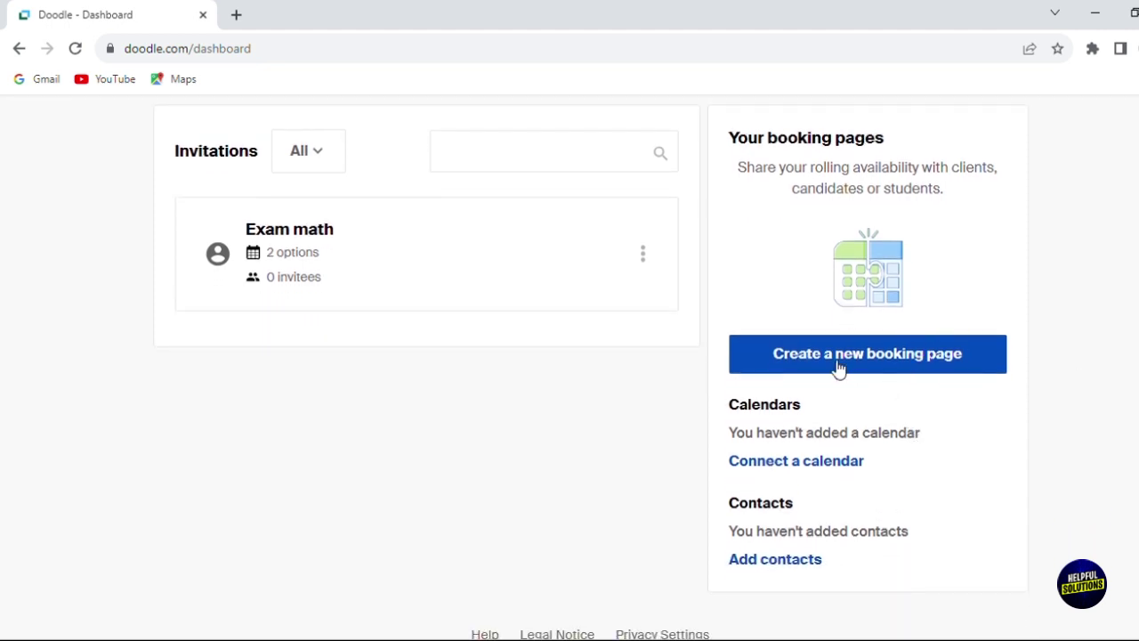
left_click(872, 355)
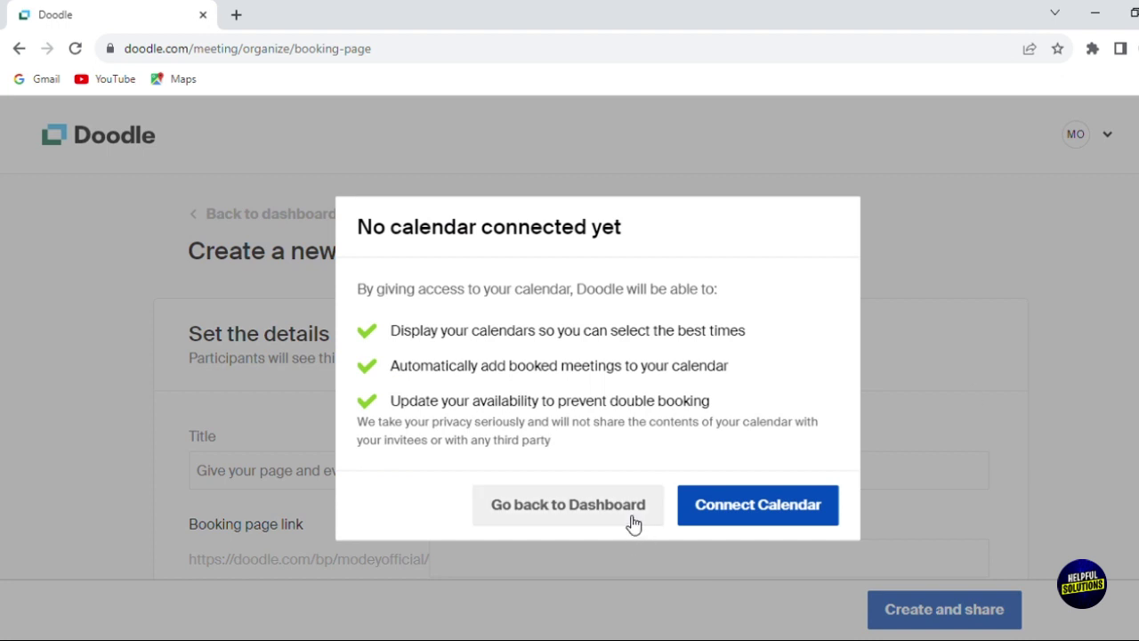
- Connect a Google calendar for the booking page and allow Doodle to access the Google account
left_click(735, 505)
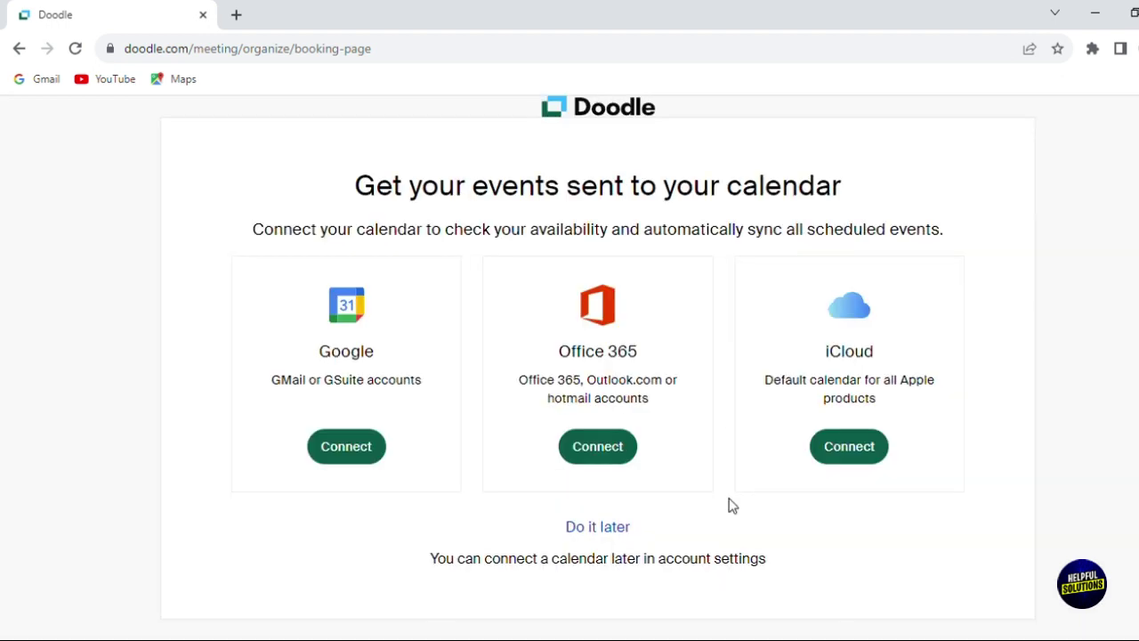
left_click(363, 460)
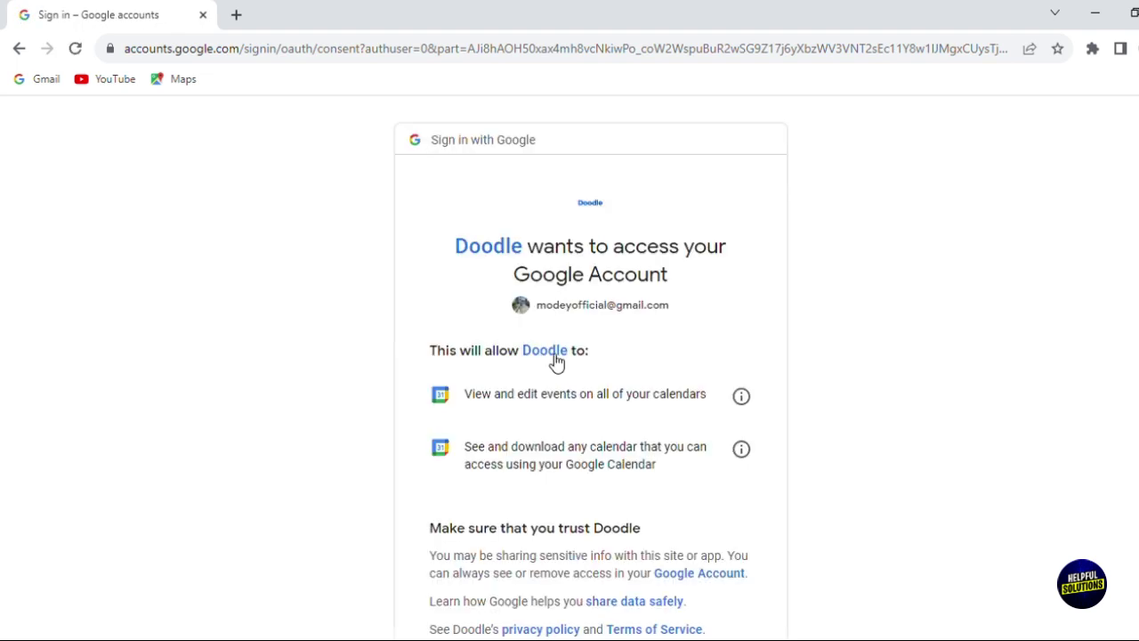
scroll(591, 373, "down", 2)
left_click(739, 524)
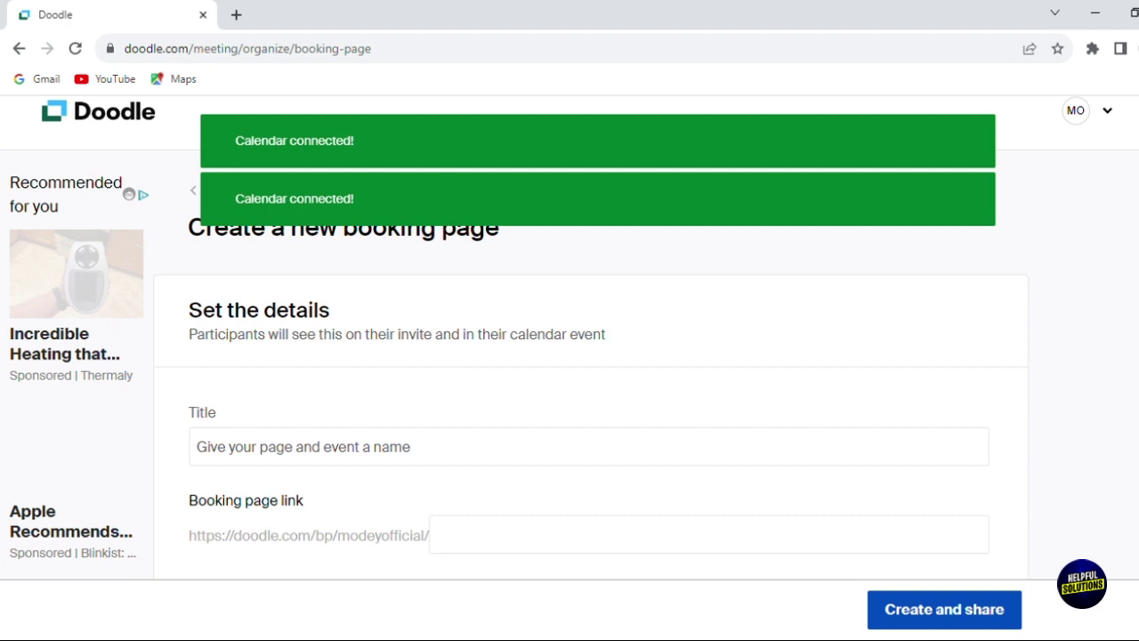
- Title the booking page with the account's short name and enter the description "are you ready"
scroll(781, 301, "down", 2)
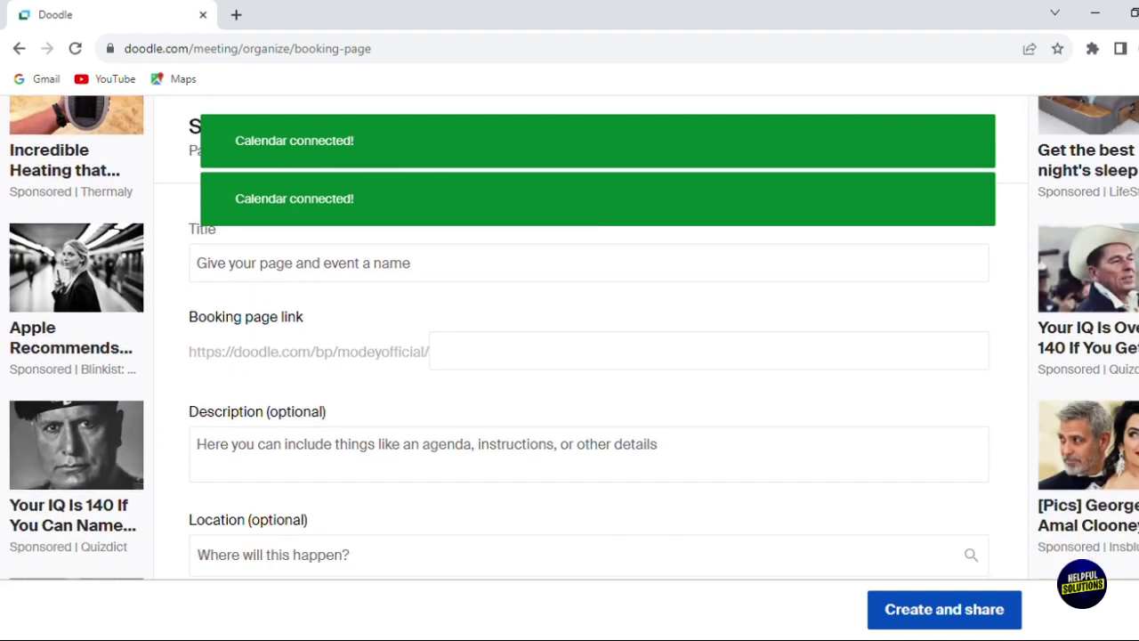
scroll(781, 301, "up", 1)
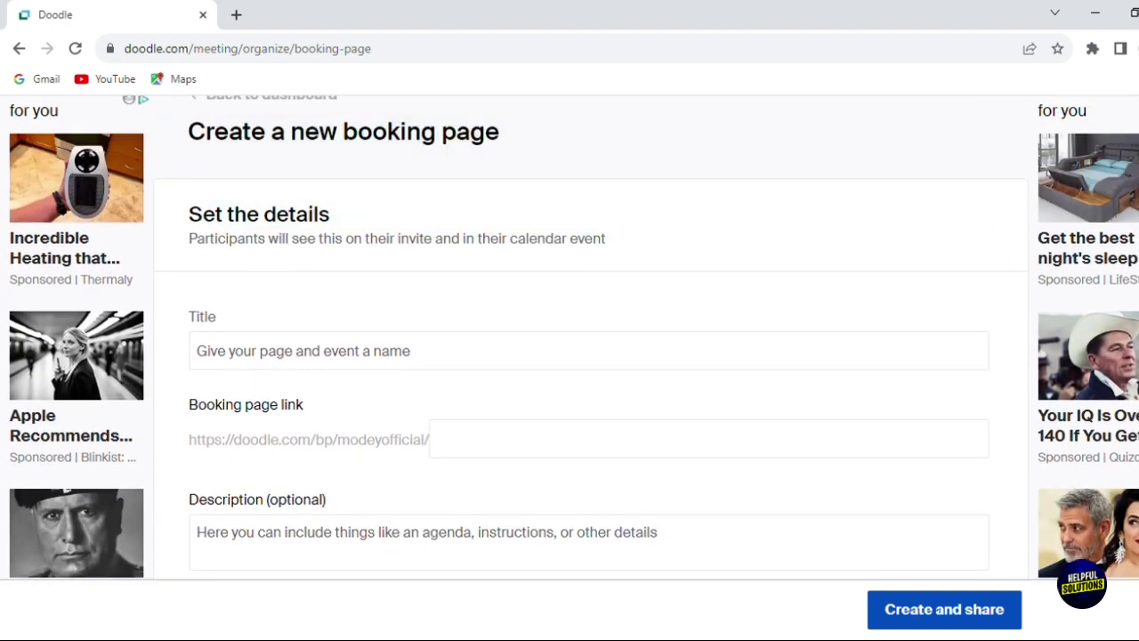
scroll(587, 338, "down", 3)
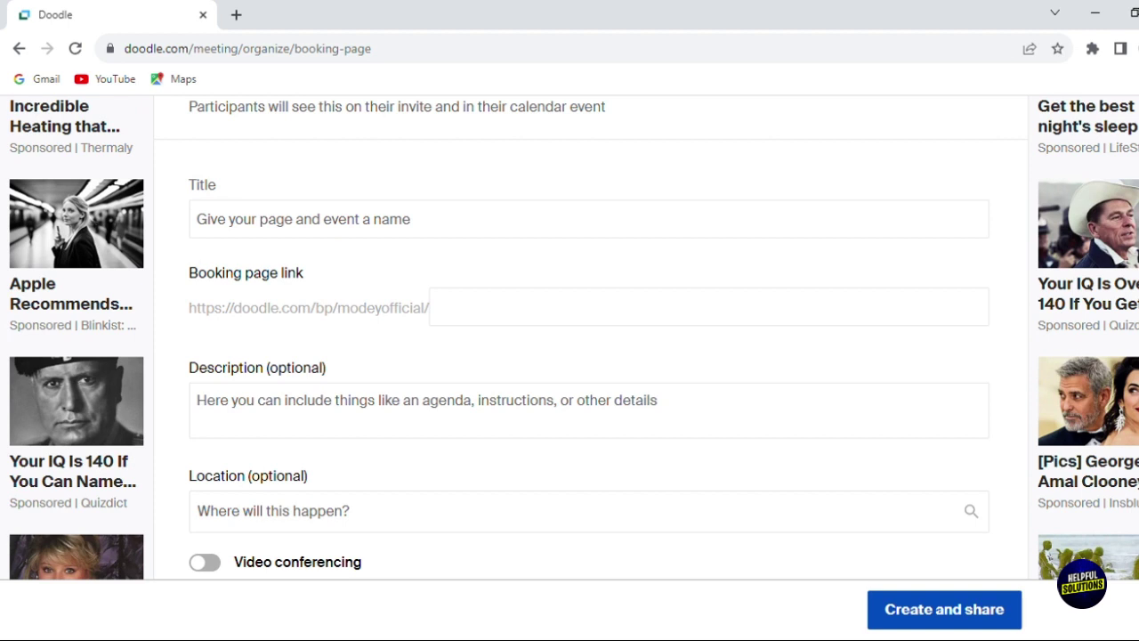
left_click(430, 223)
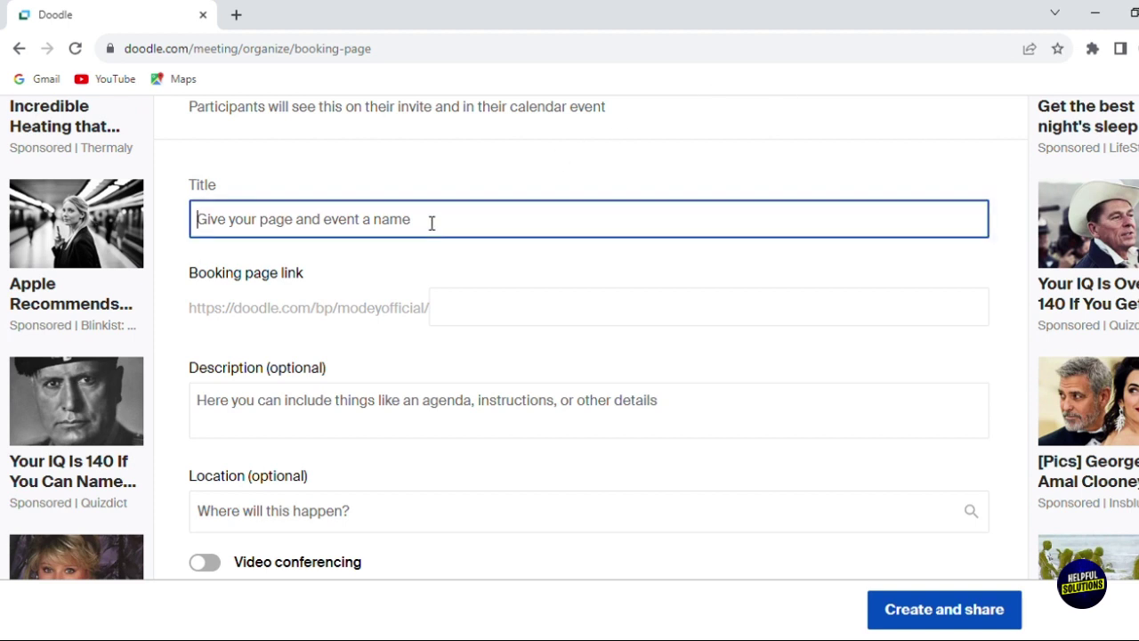
type("modey")
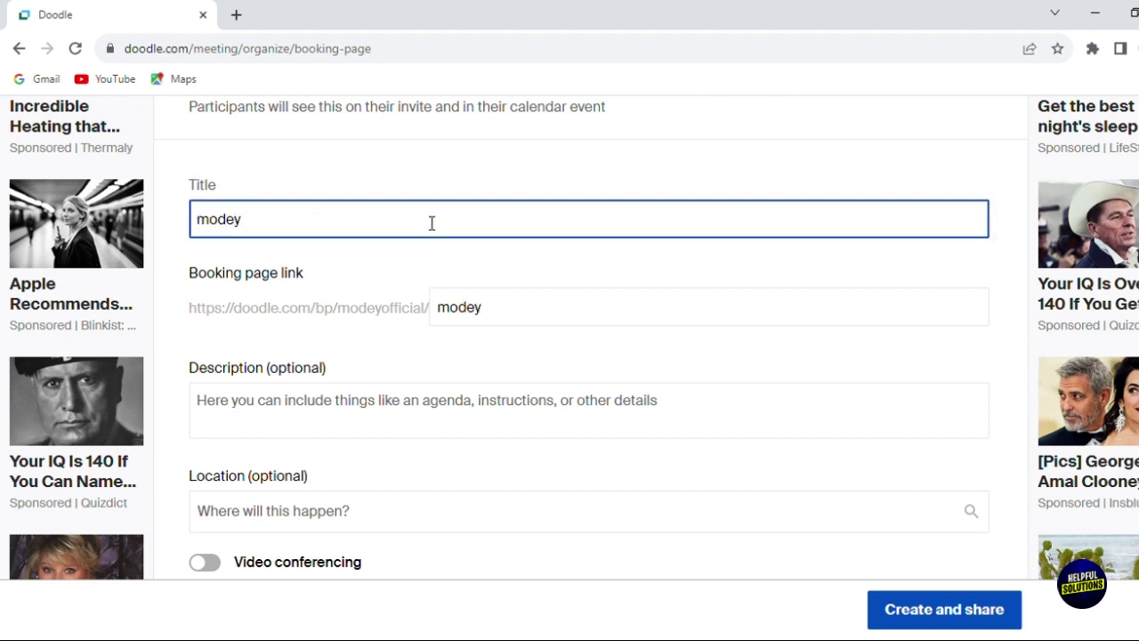
left_click(501, 399)
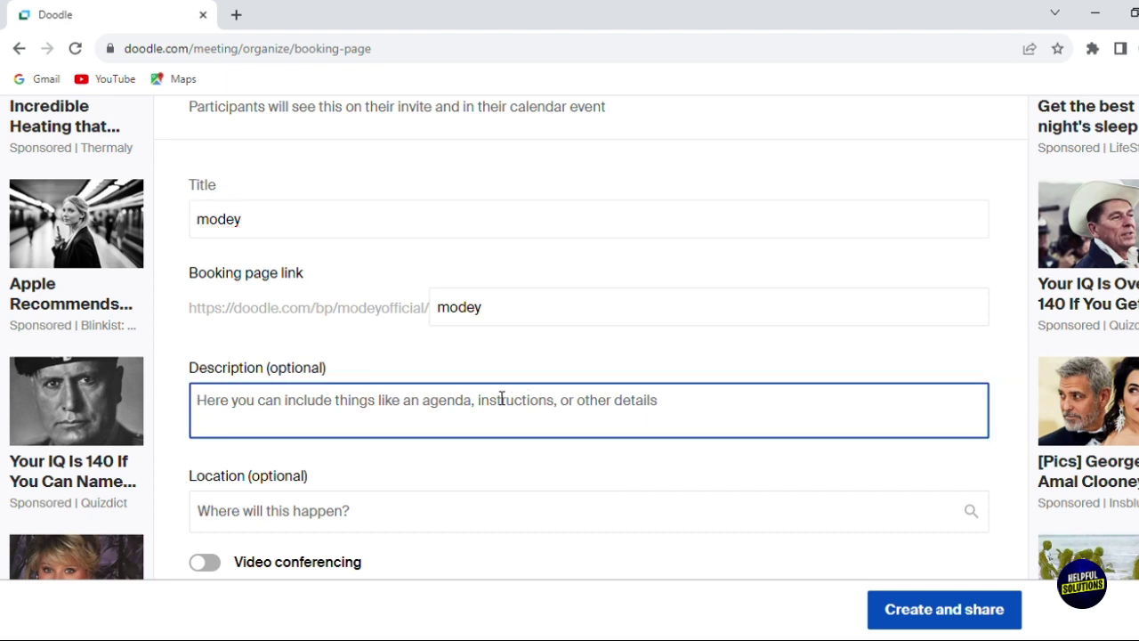
type("are you ready")
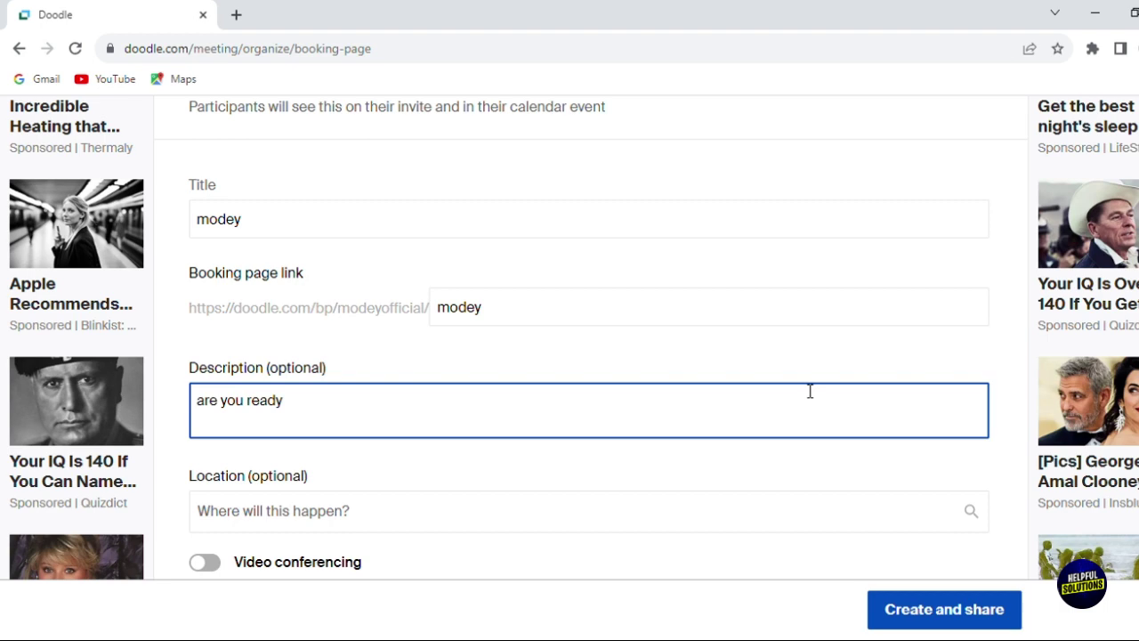
- Set the booking page's location to "algier"
scroll(841, 303, "down", 3)
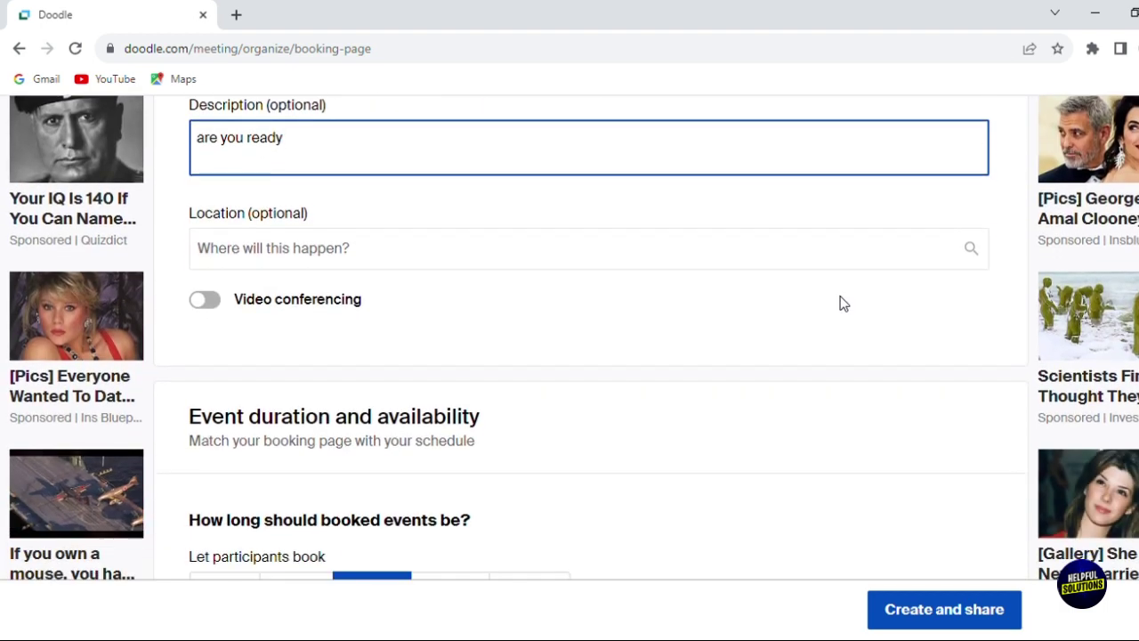
left_click(801, 255)
type("algier")
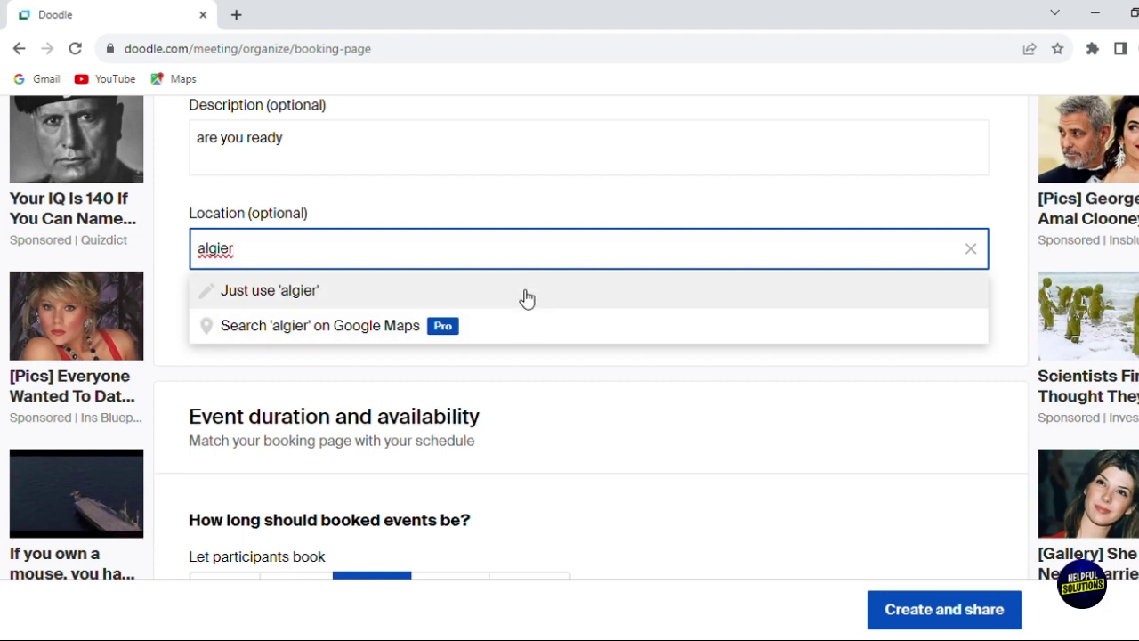
left_click(582, 206)
- Enable video conferencing for the booking page and choose Google Meet
scroll(587, 356, "down", 2)
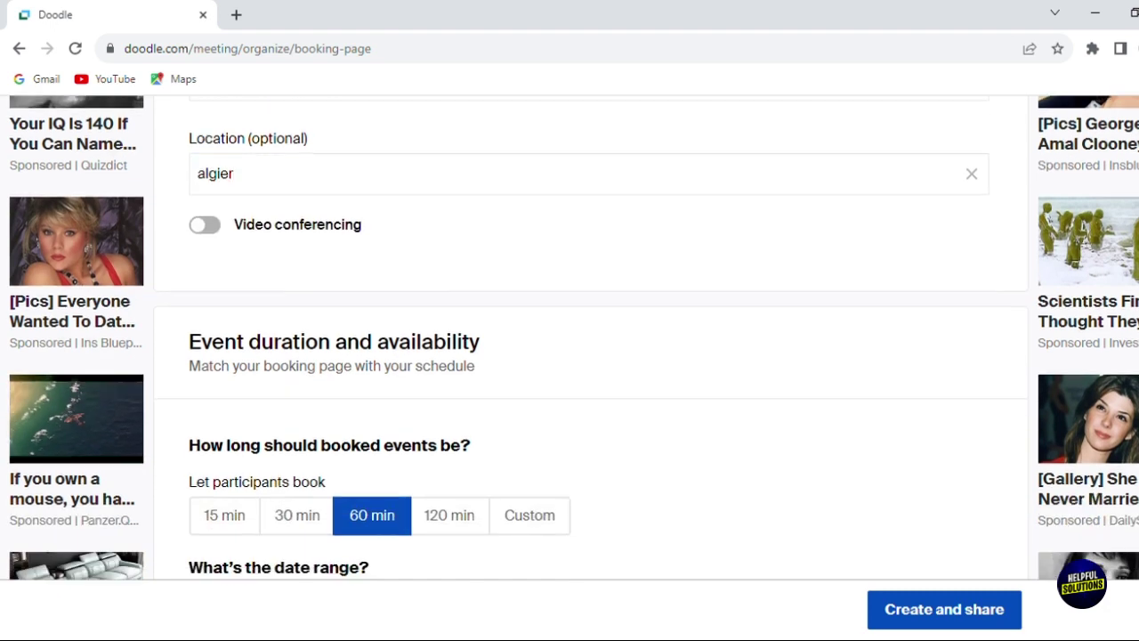
left_click(206, 169)
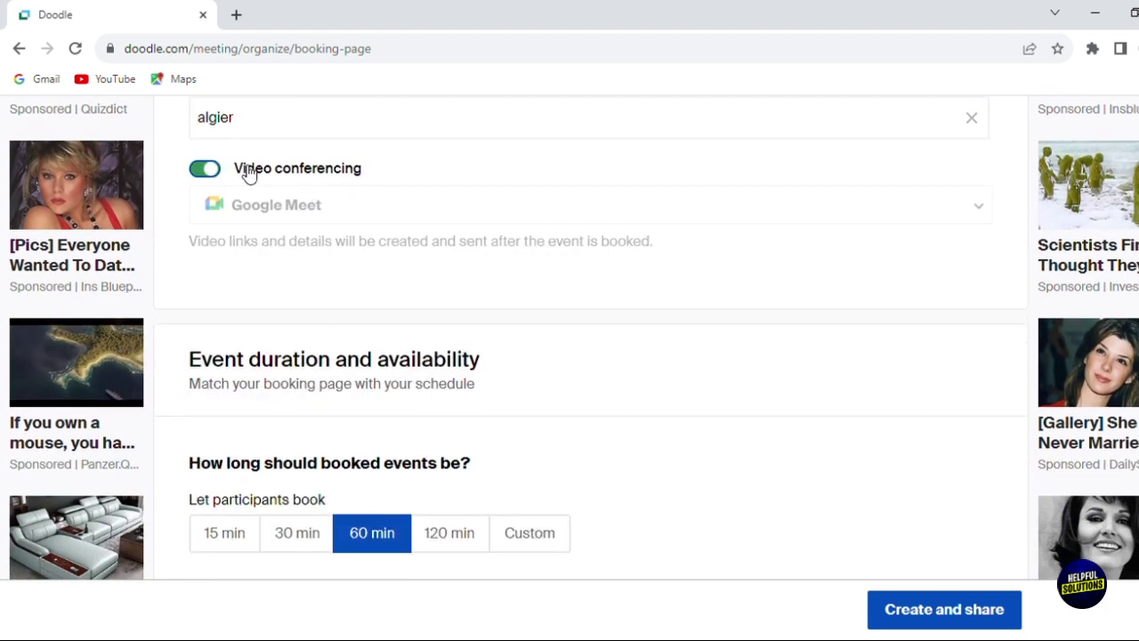
left_click(654, 219)
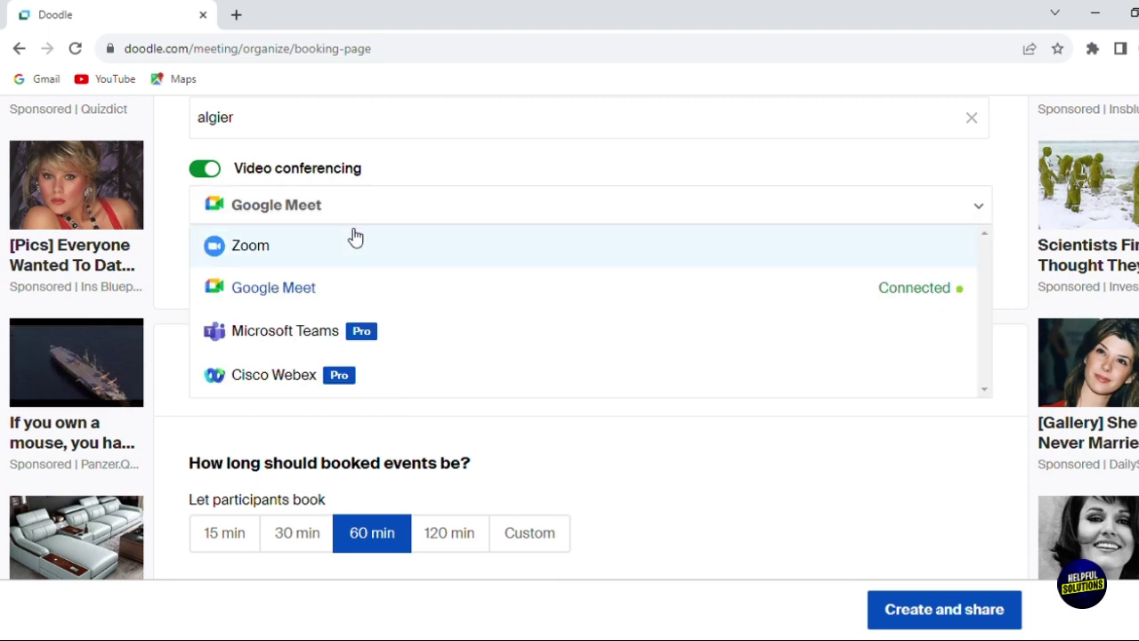
left_click(332, 297)
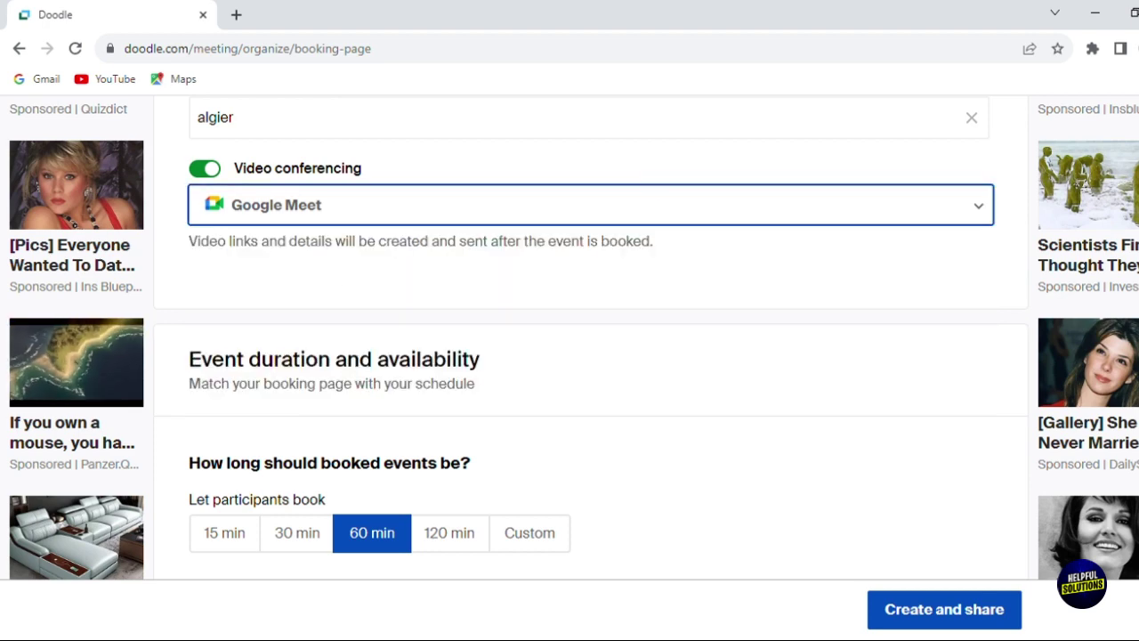
- Limit how far ahead participants can book to 1 week into the future over rolling days
scroll(647, 182, "down", 3)
scroll(419, 193, "up", 1)
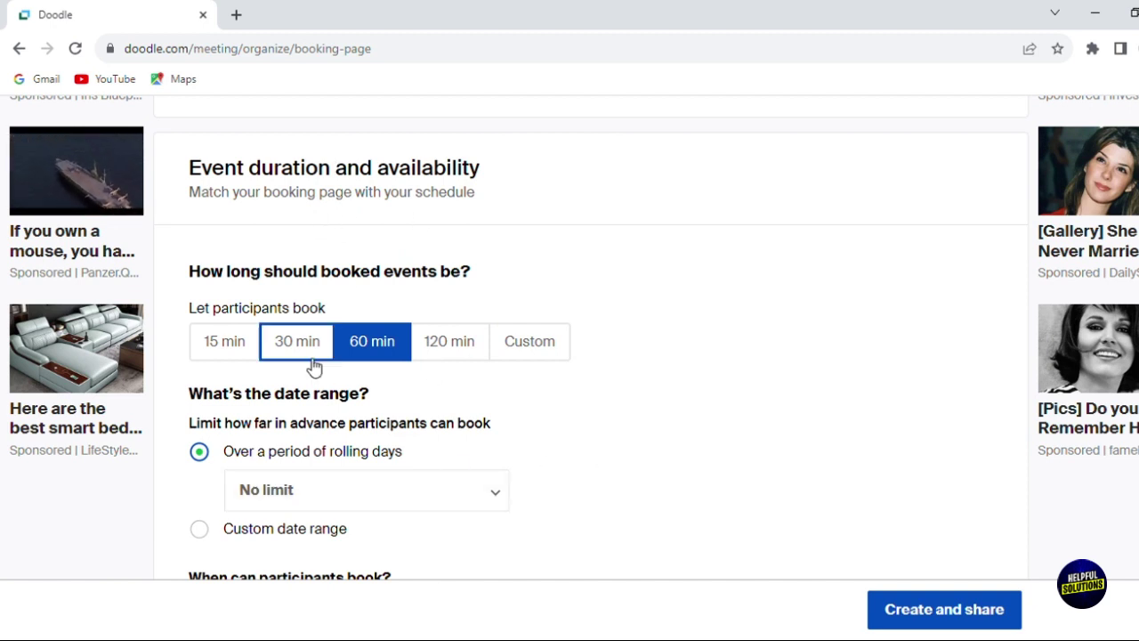
left_click(397, 505)
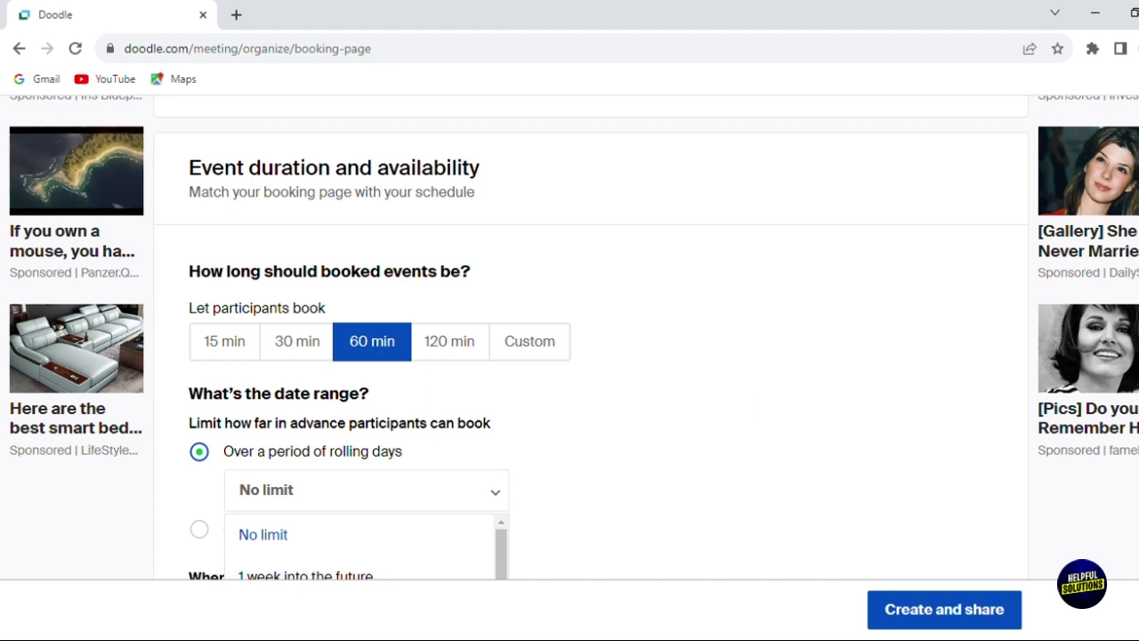
scroll(677, 284, "down", 3)
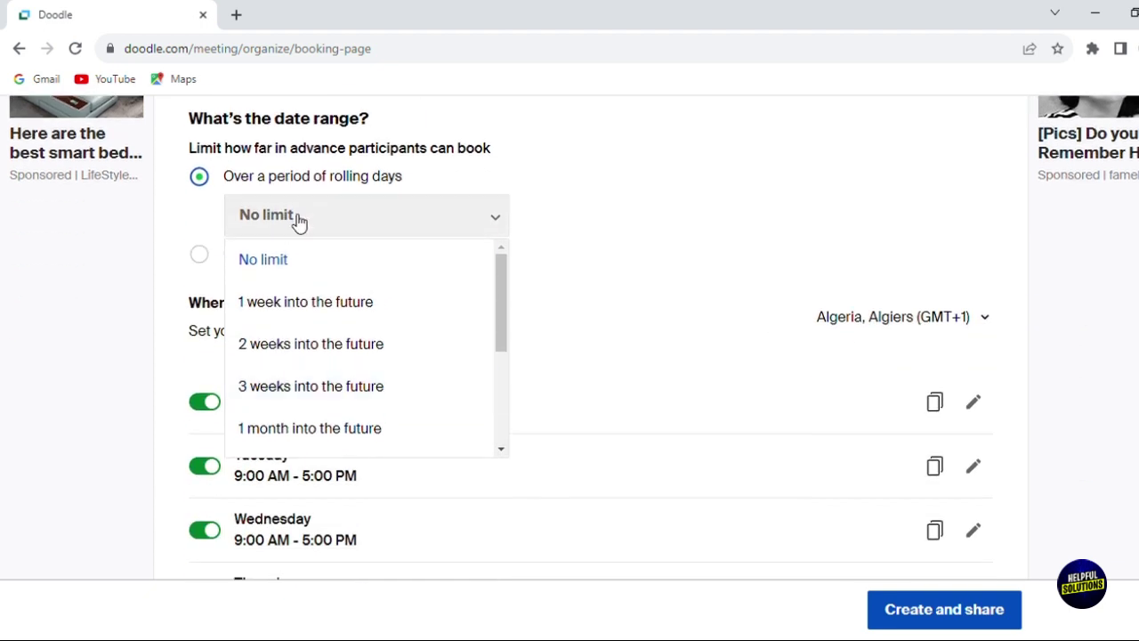
left_click(313, 311)
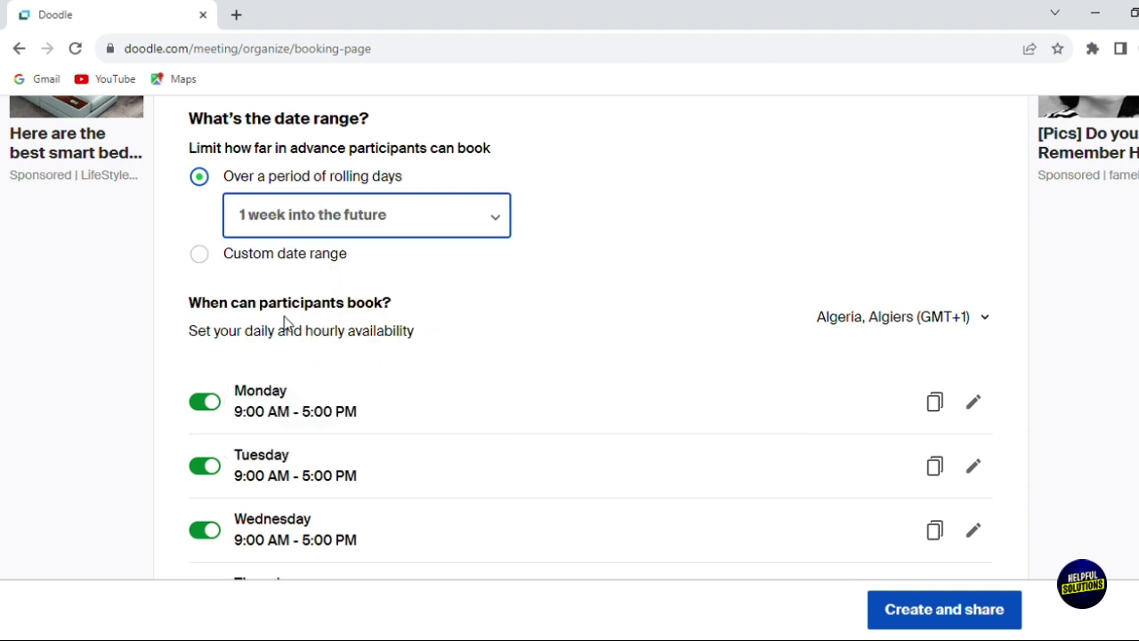
- Limit bookings to a custom date range from 13.12.2023 to 30.12.2023
left_click(298, 255)
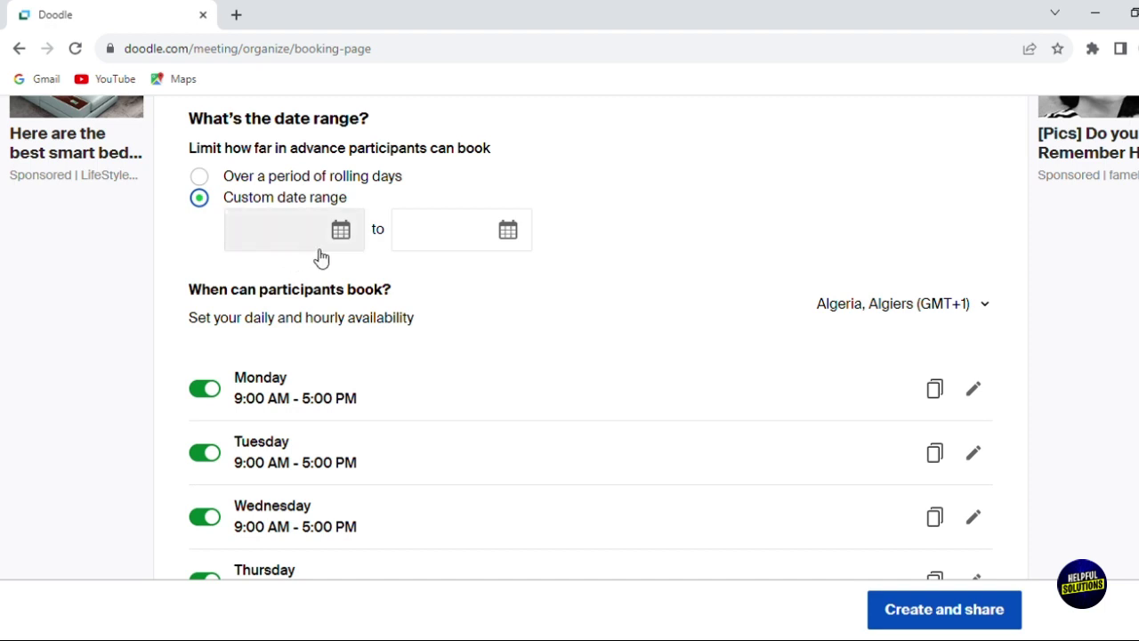
left_click(349, 235)
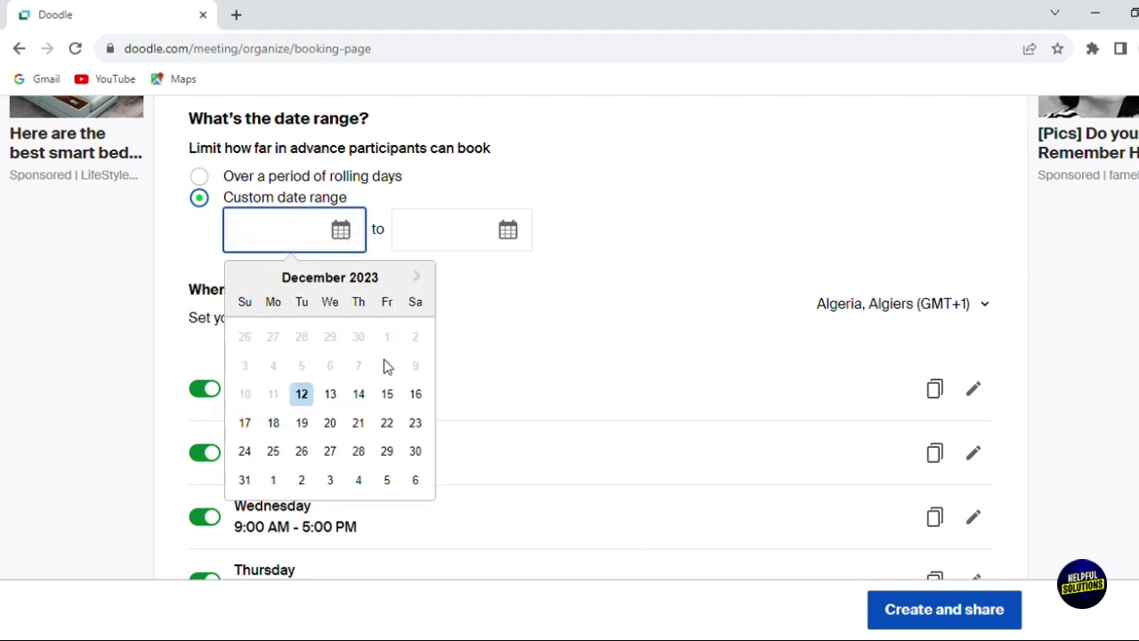
left_click(333, 394)
left_click(494, 246)
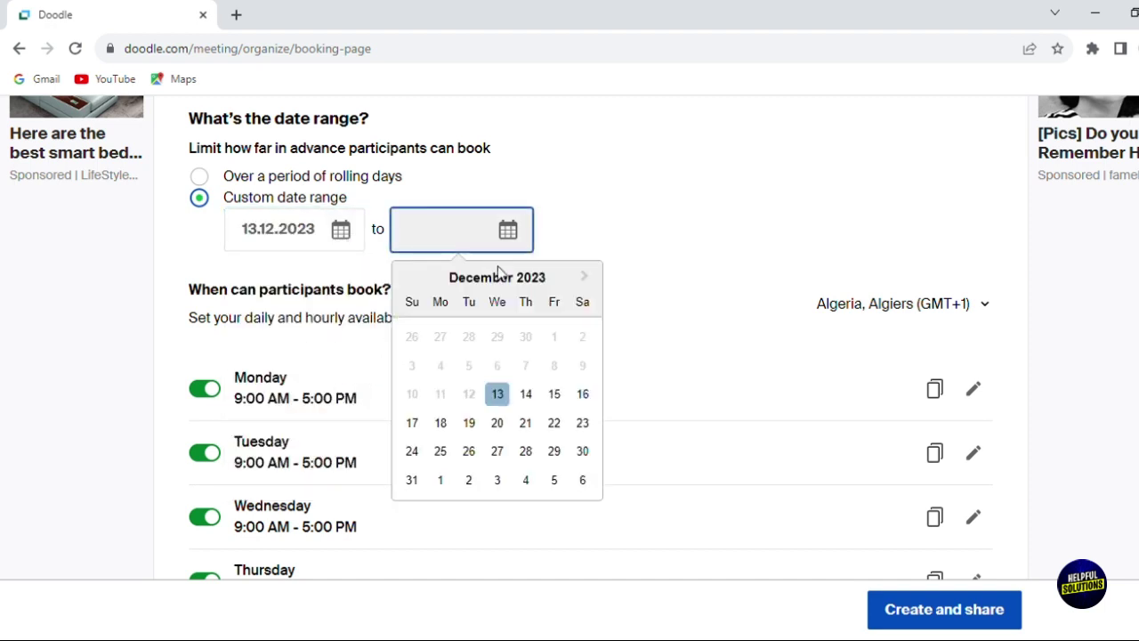
left_click(582, 451)
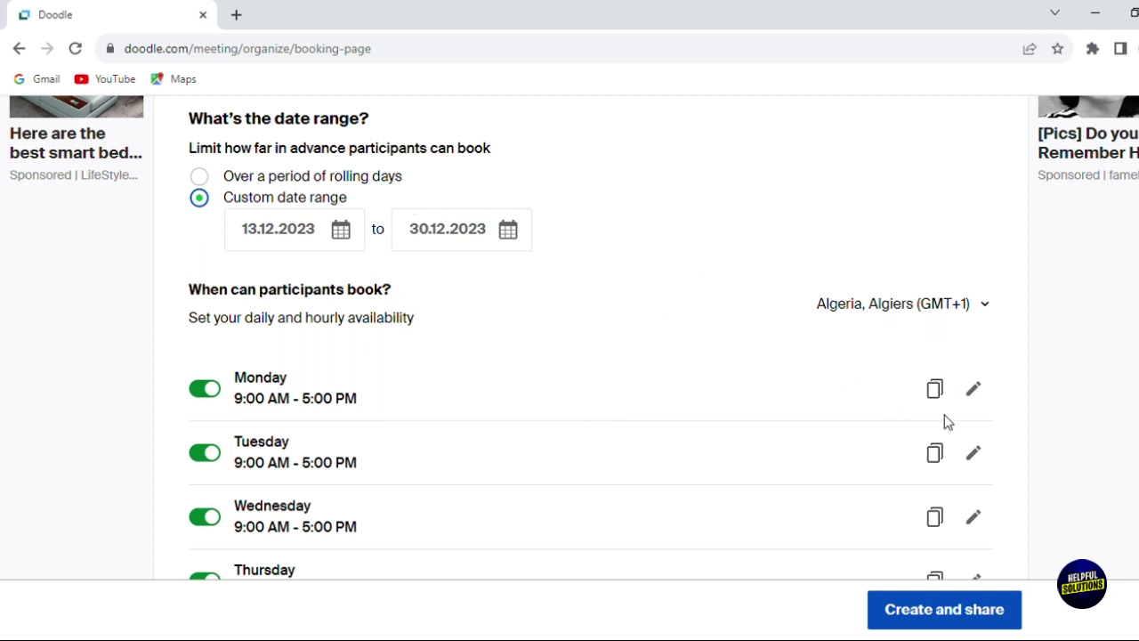
- Review the daily availability for the week, then create the booking page for sharing
scroll(587, 356, "down", 3)
scroll(587, 356, "up", 2)
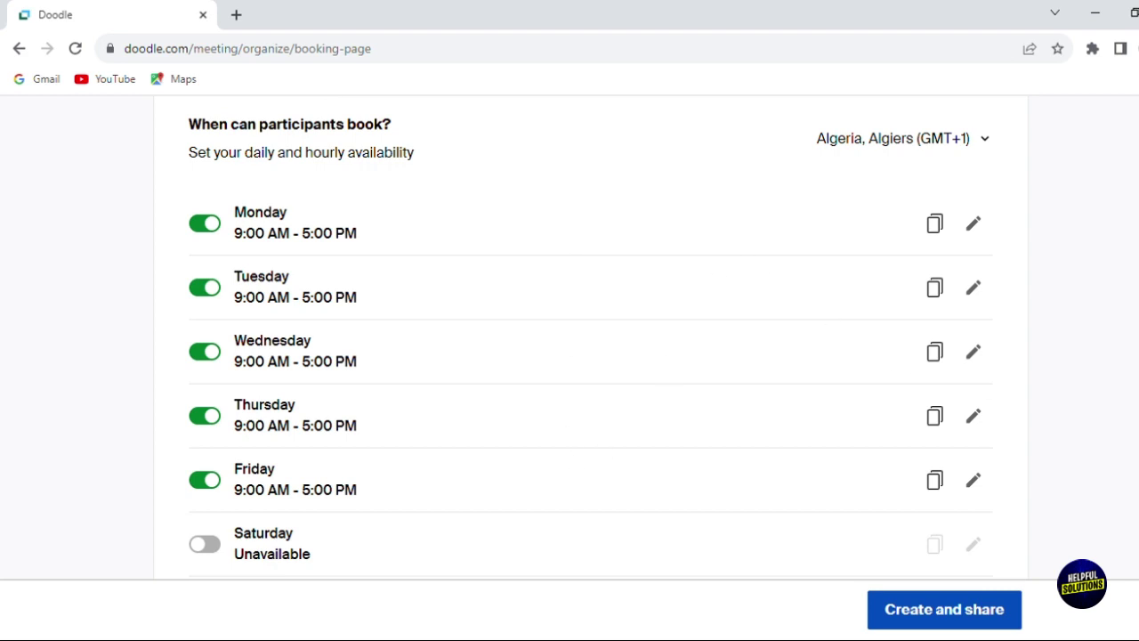
scroll(588, 356, "down", 3)
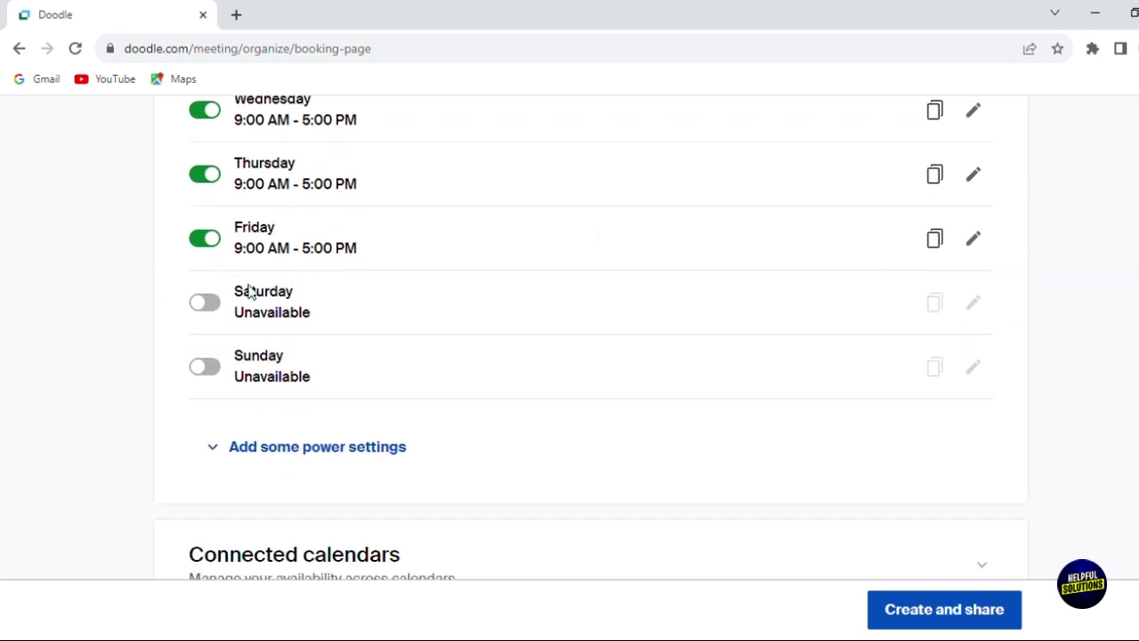
left_click(974, 610)
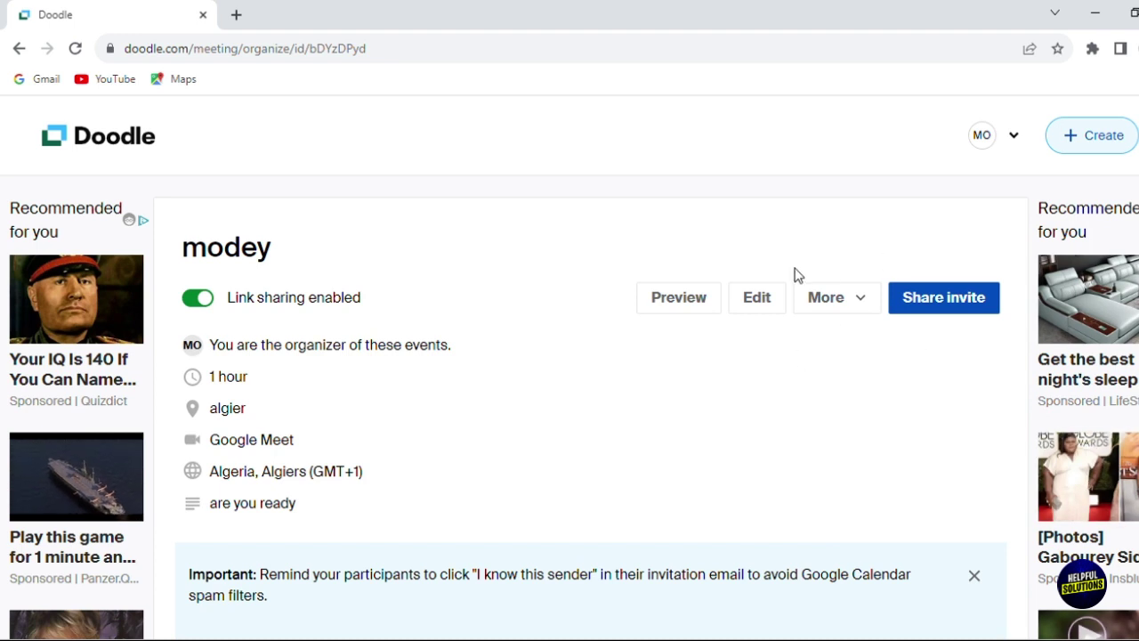
- Start creating a new 1:1 meeting
left_click(1081, 139)
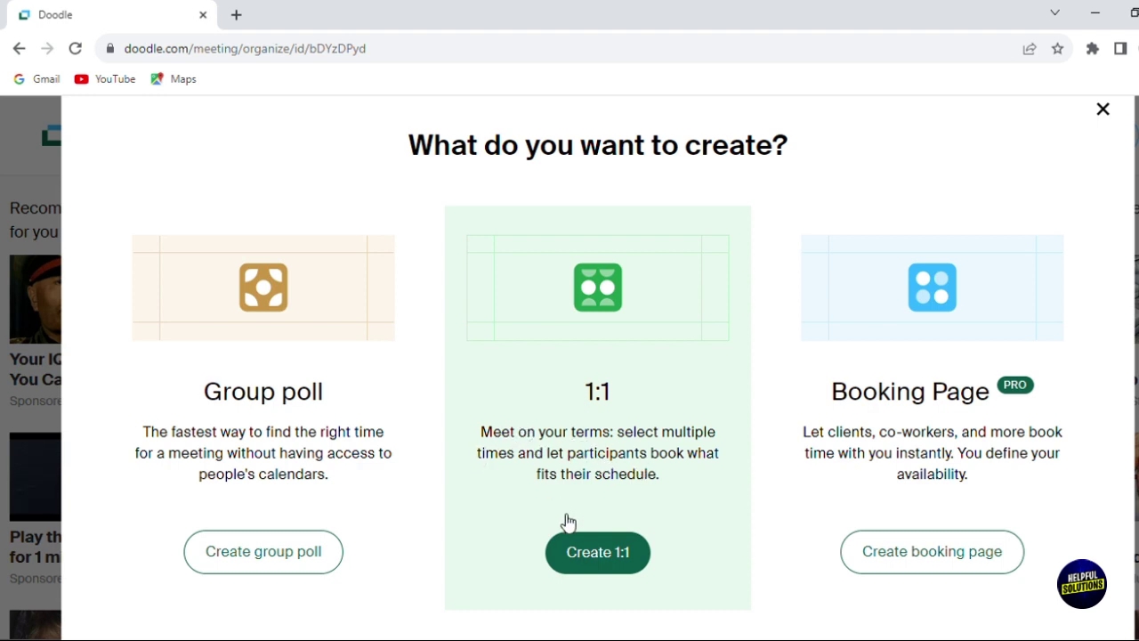
left_click(594, 551)
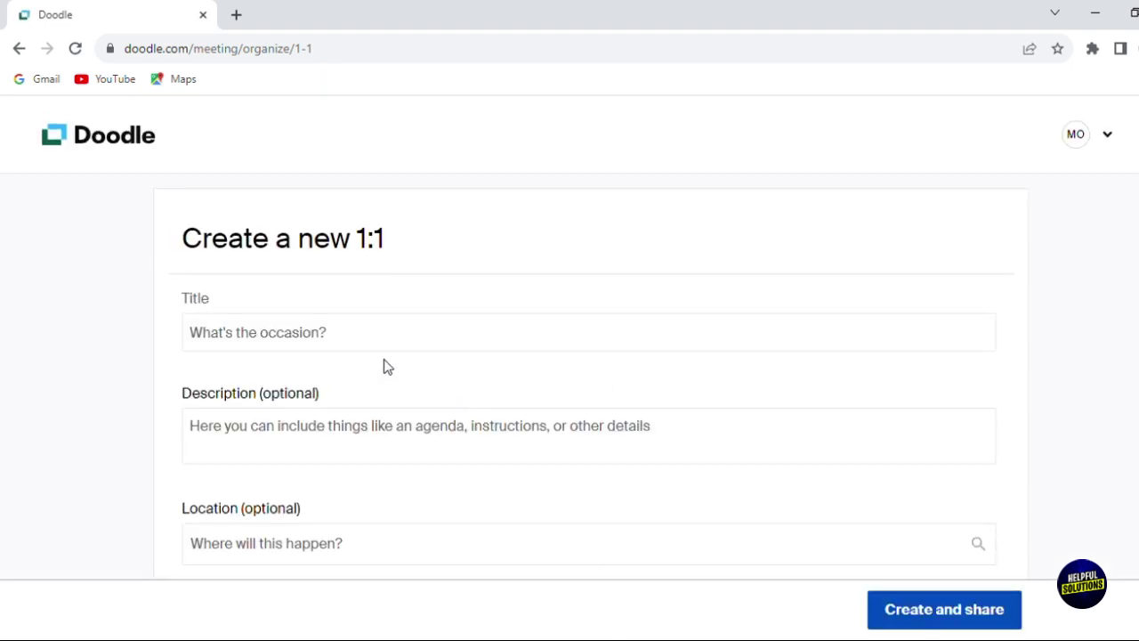
left_click_drag(352, 254, 407, 231)
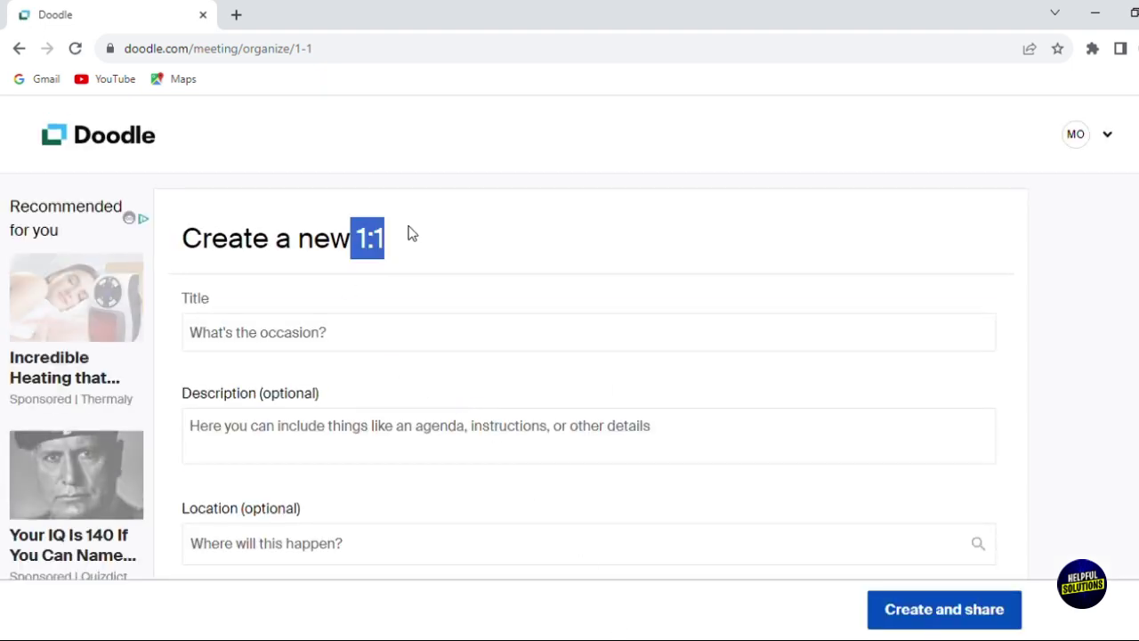
- Title the 1:1 "gaming" and enter the description "funny gaming"
left_click(330, 347)
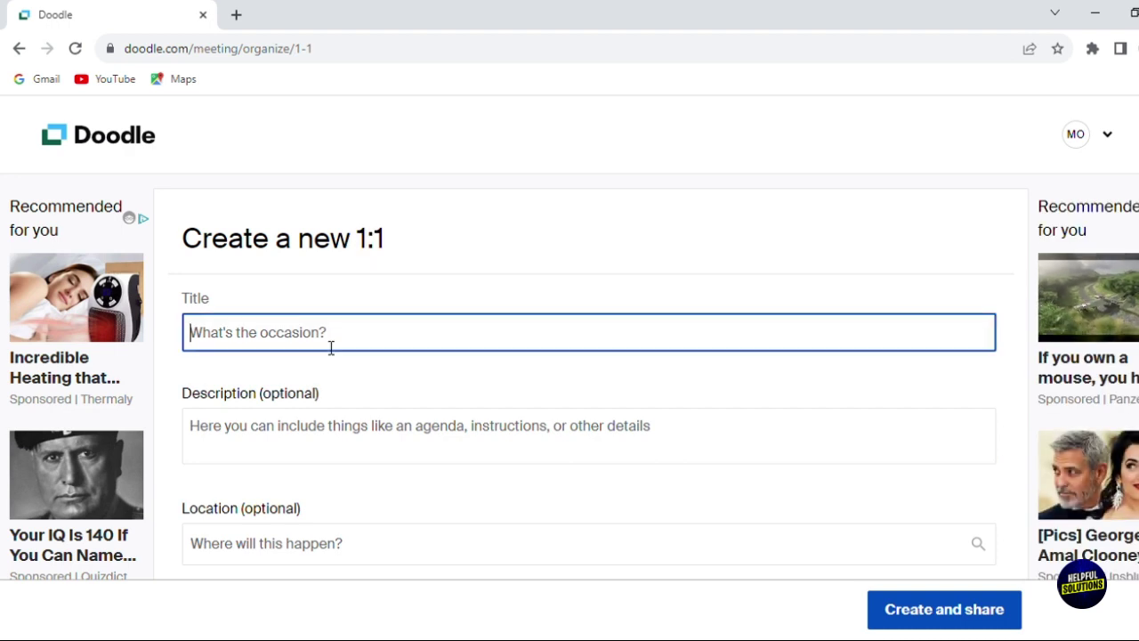
type("fu")
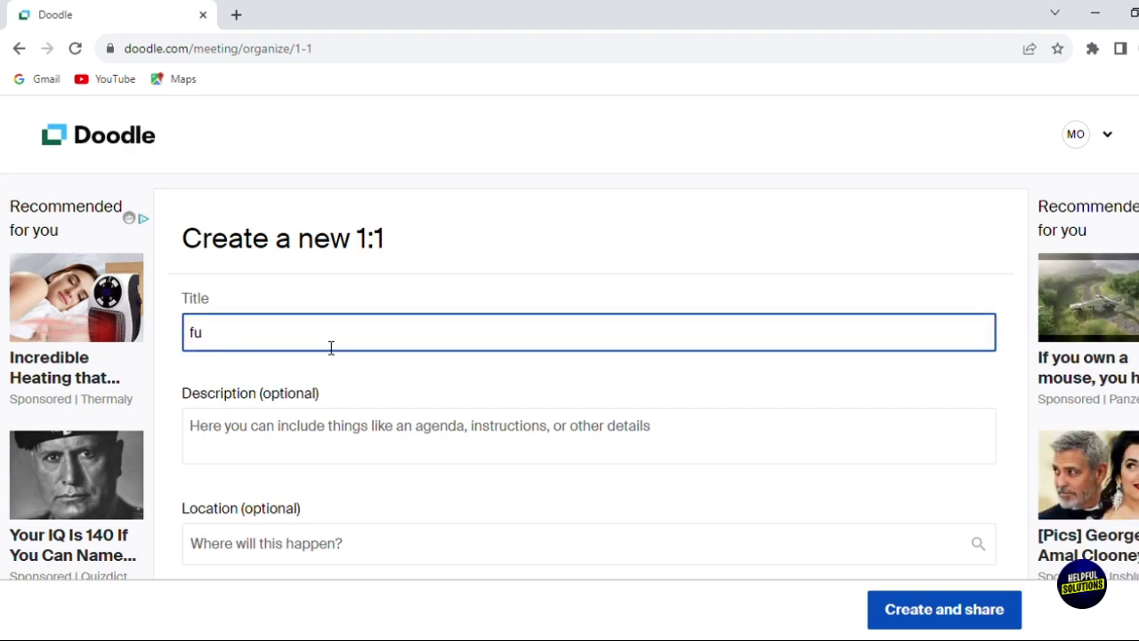
key("BackSpace")
key("BackSpace")
type("gaming")
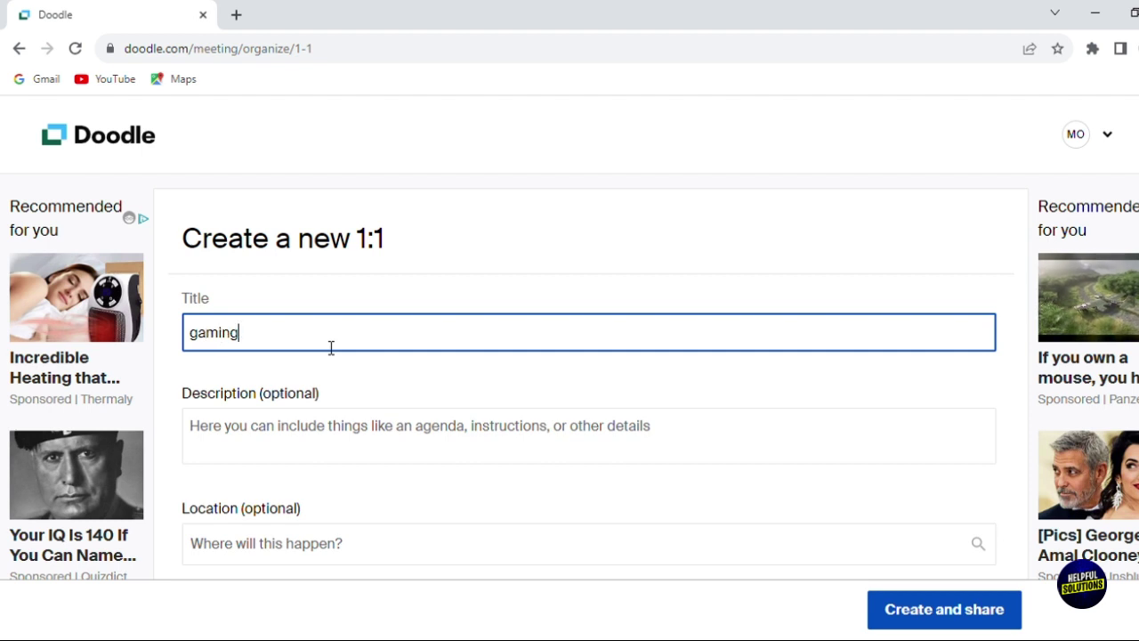
left_click(267, 463)
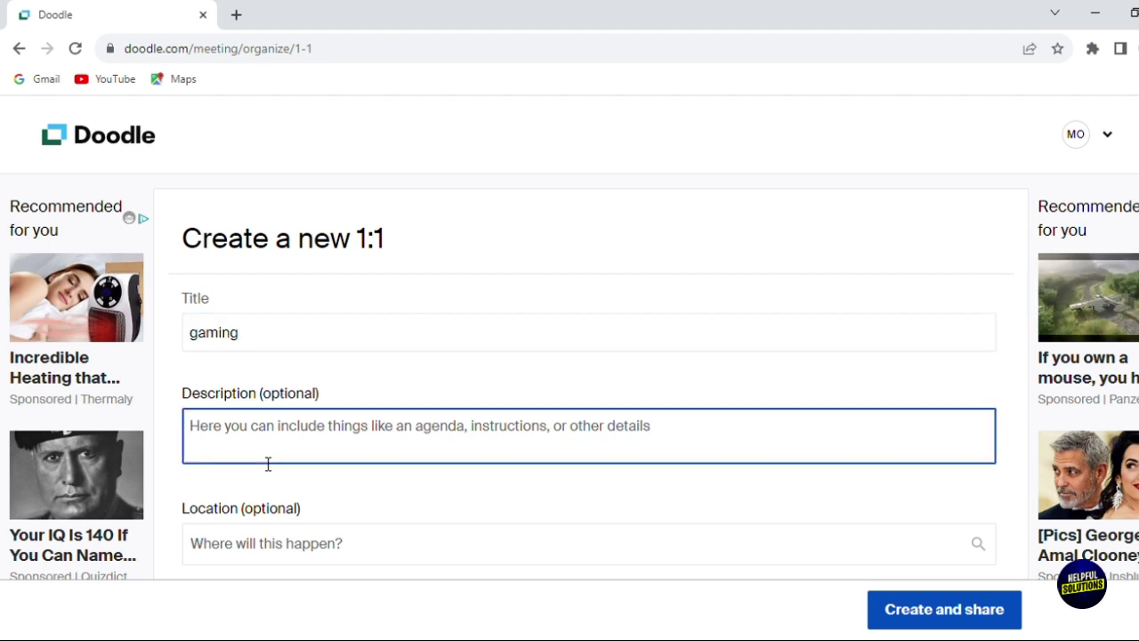
type("funny gaming")
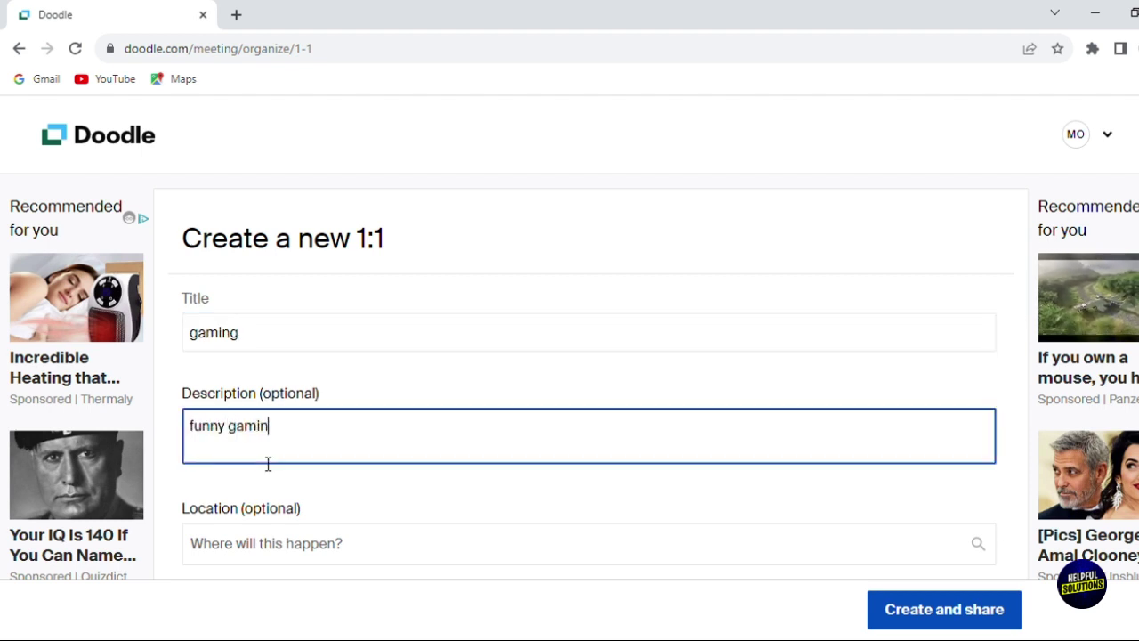
- Set the 1:1 meeting's location to "online"
left_click(413, 545)
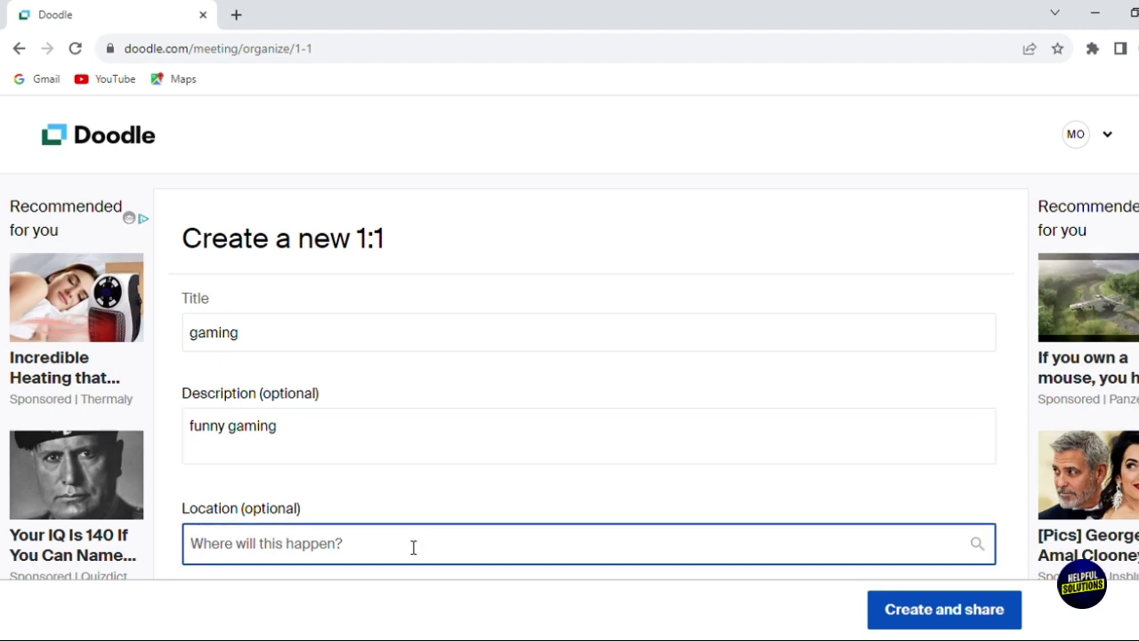
type("online")
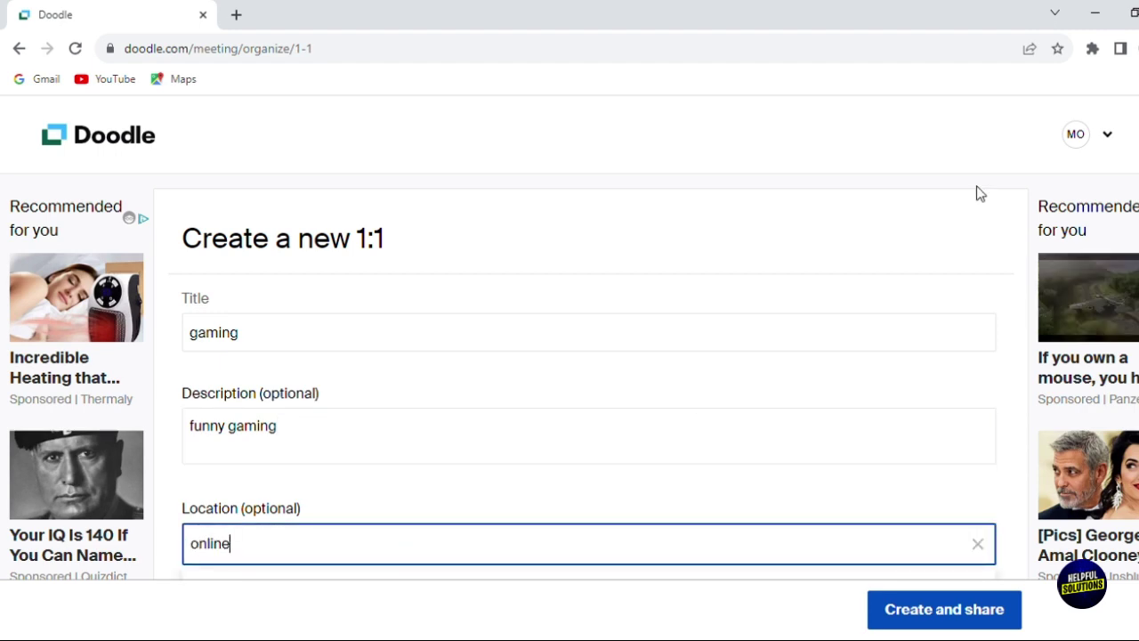
scroll(570, 343, "down", 4)
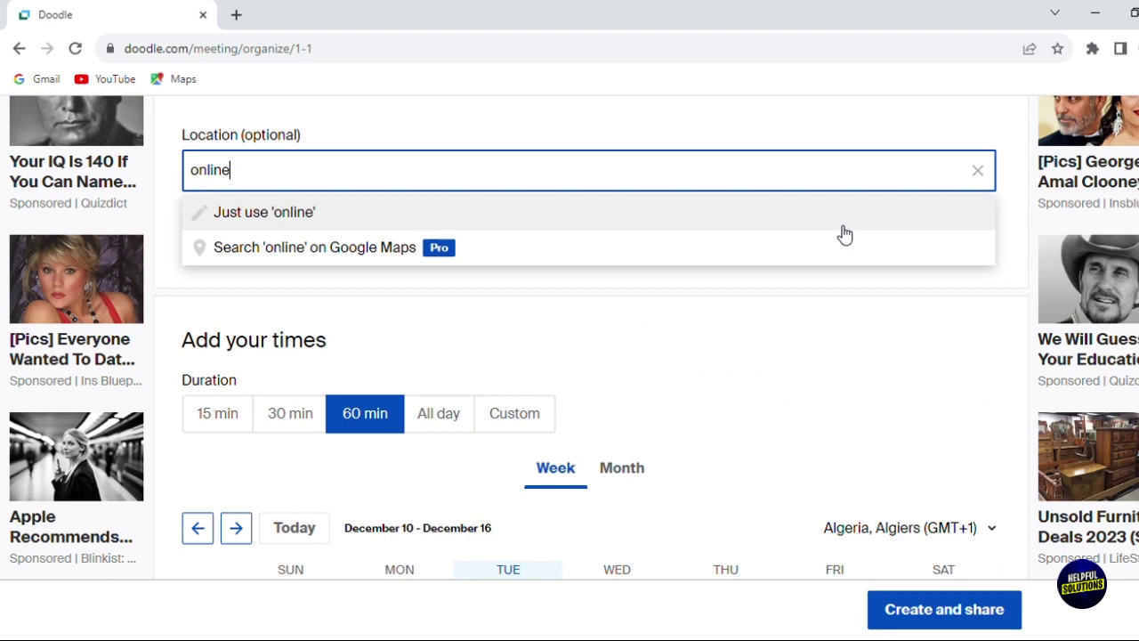
left_click(717, 132)
left_click(883, 315)
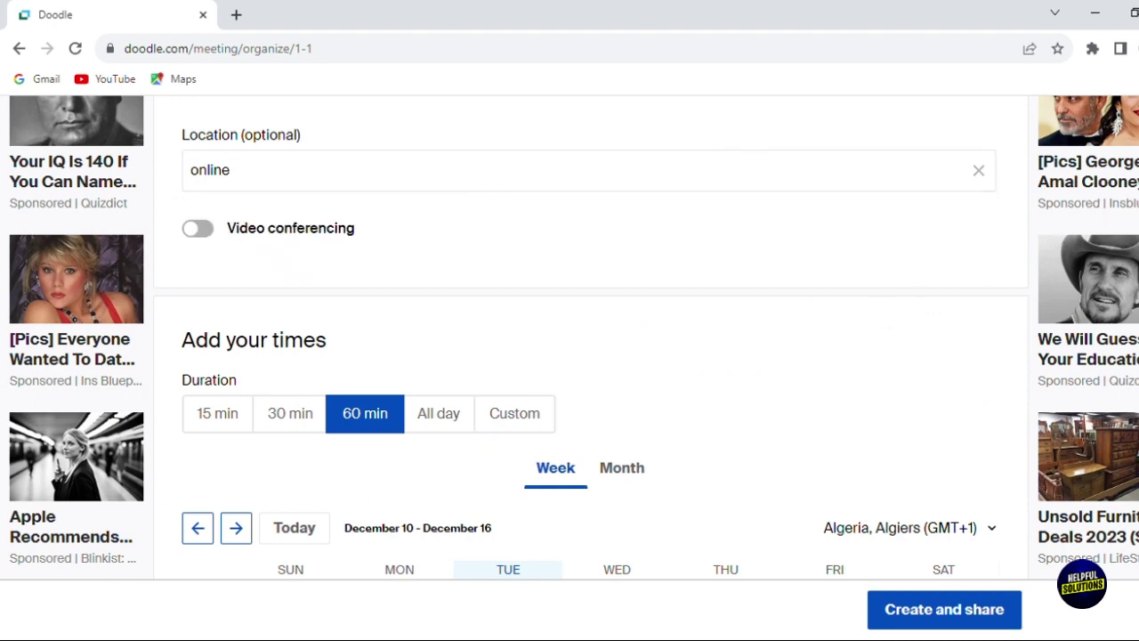
- Offer a 1-2 PM slot on Wednesday in the December 10 - December 16 week and create the 1:1 for sharing
scroll(890, 330, "down", 6)
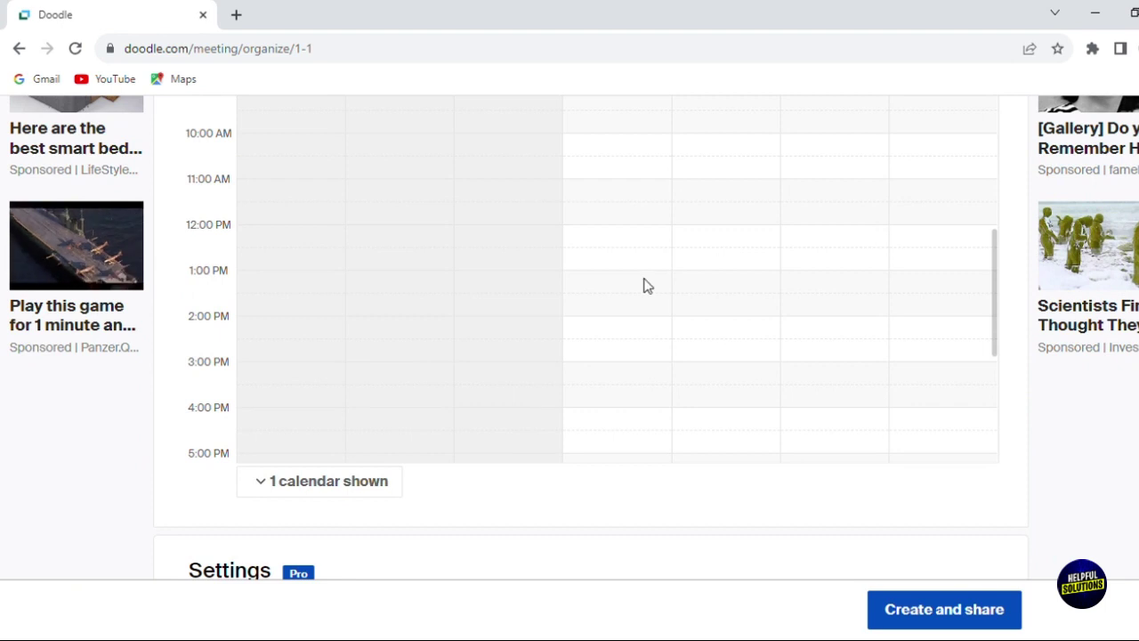
left_click(647, 285)
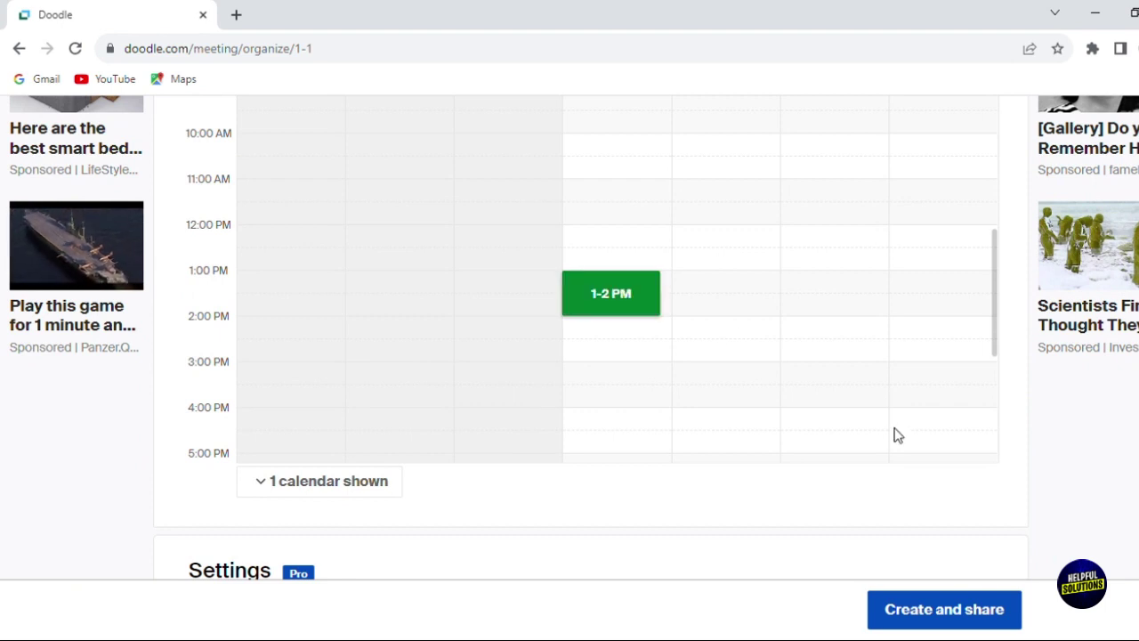
left_click(923, 623)
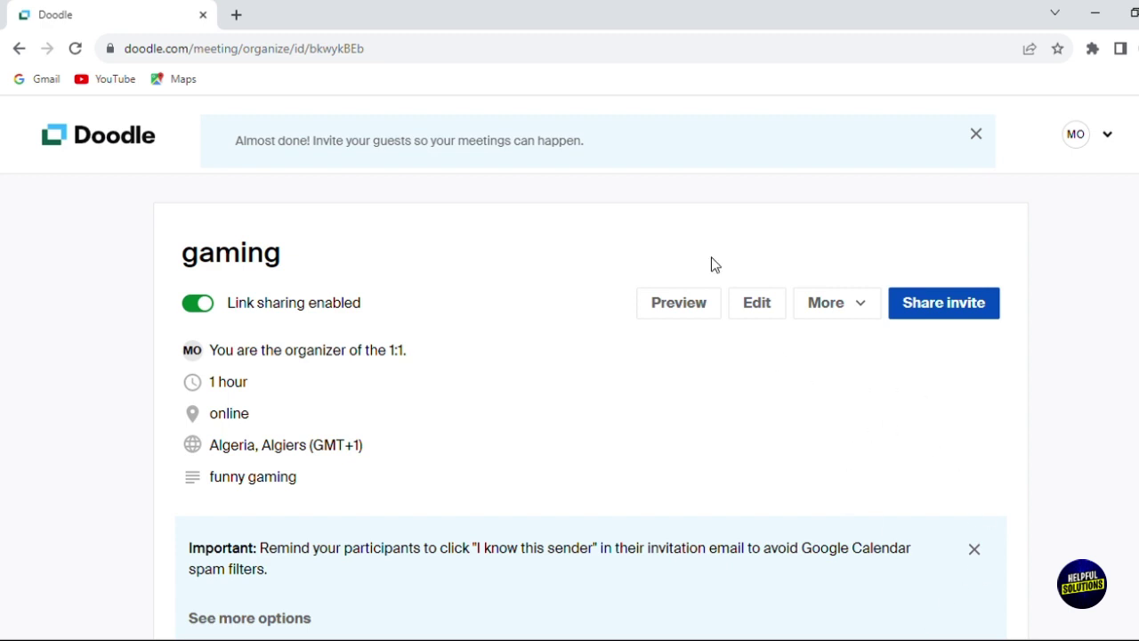
- Dismiss the invitation banner, return to the dashboard and open the page for adding contacts
left_click(983, 137)
left_click(1084, 146)
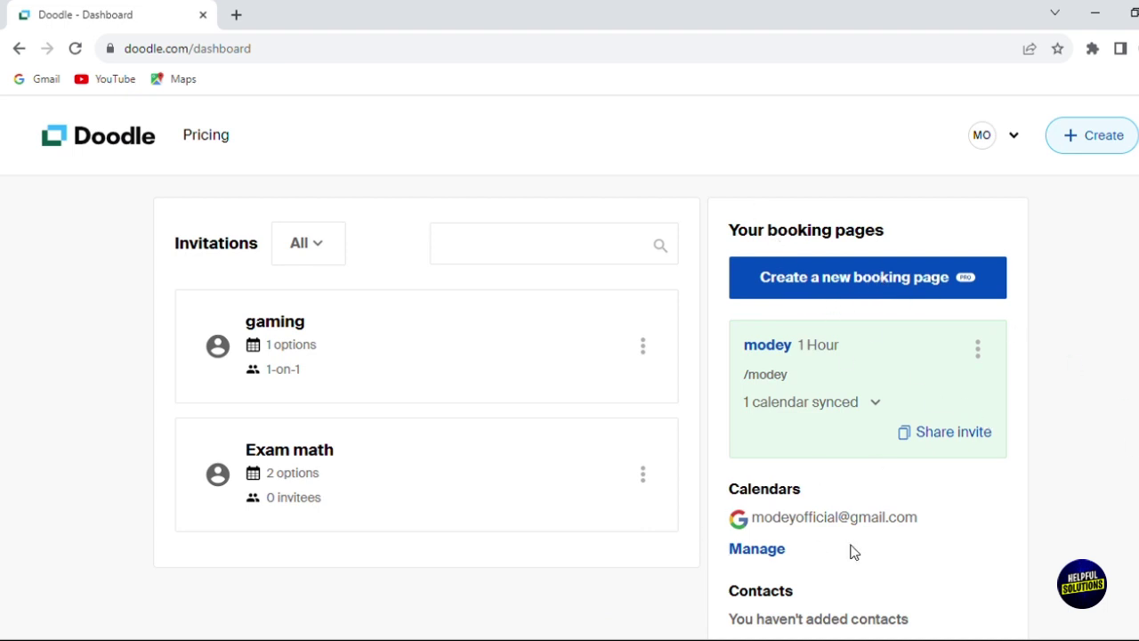
scroll(867, 472, "down", 2)
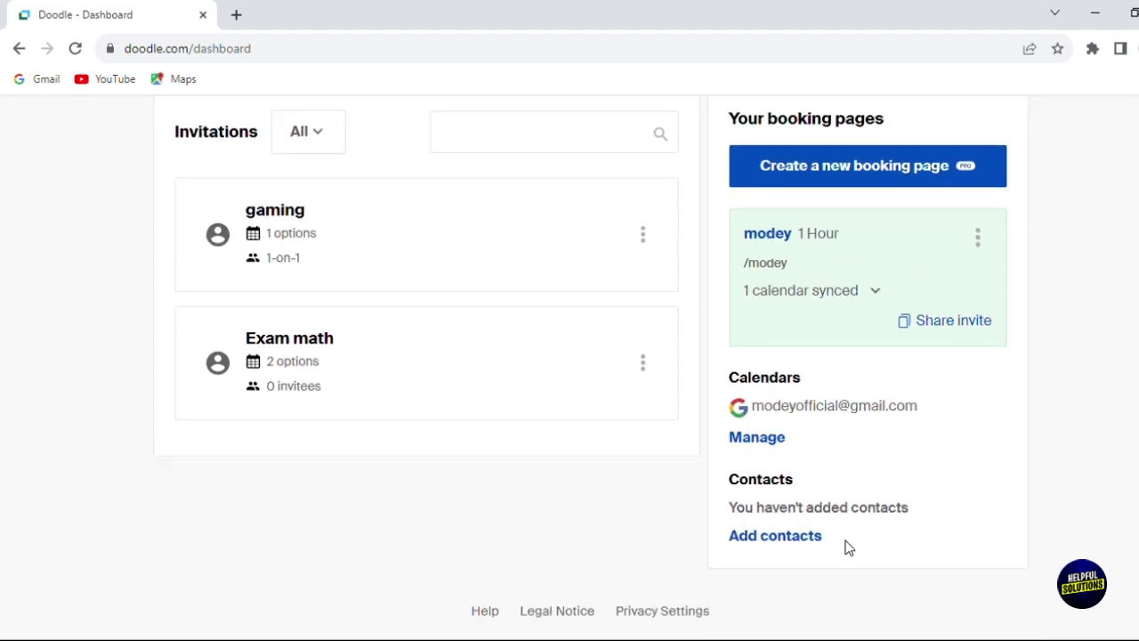
left_click(791, 537)
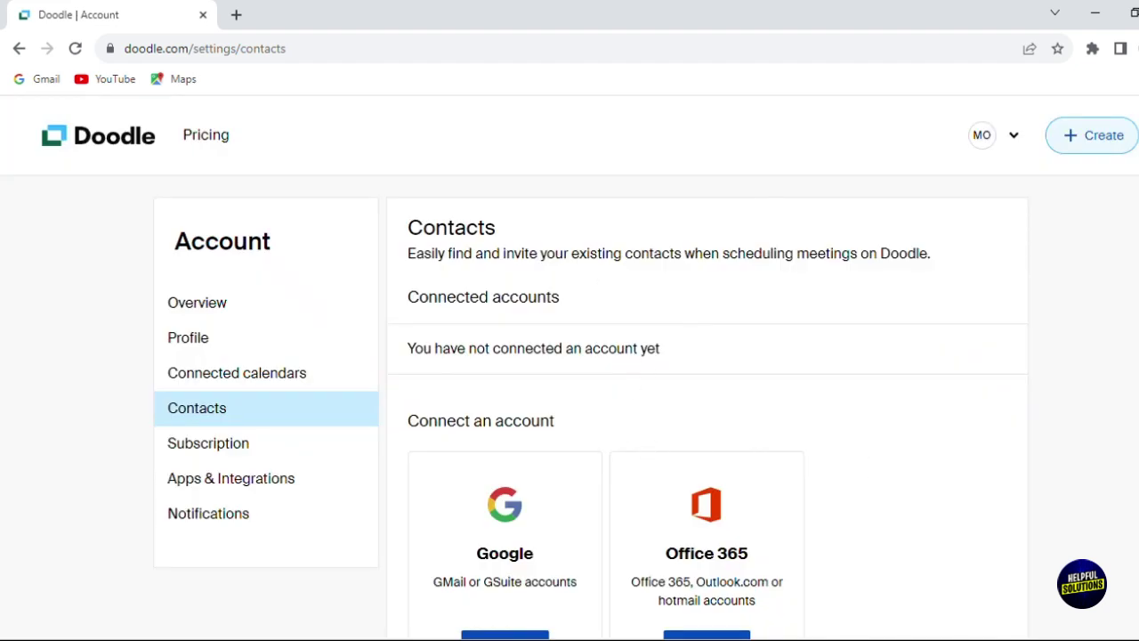
- Connect the Google account's contacts and allow Doodle to access them
scroll(569, 366, "down", 1)
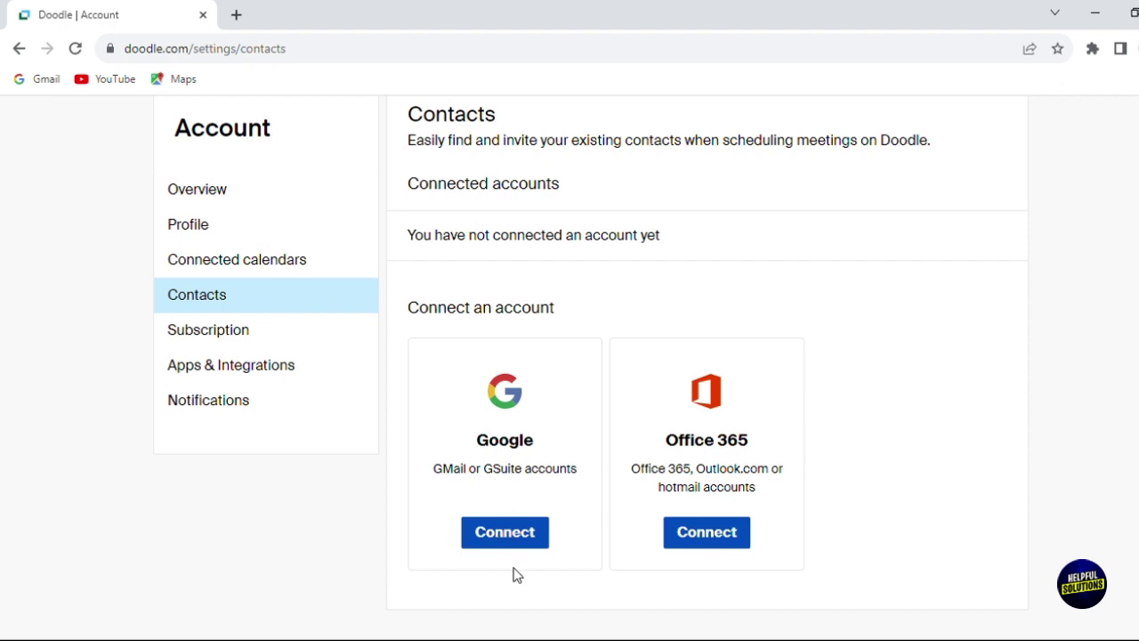
left_click(503, 540)
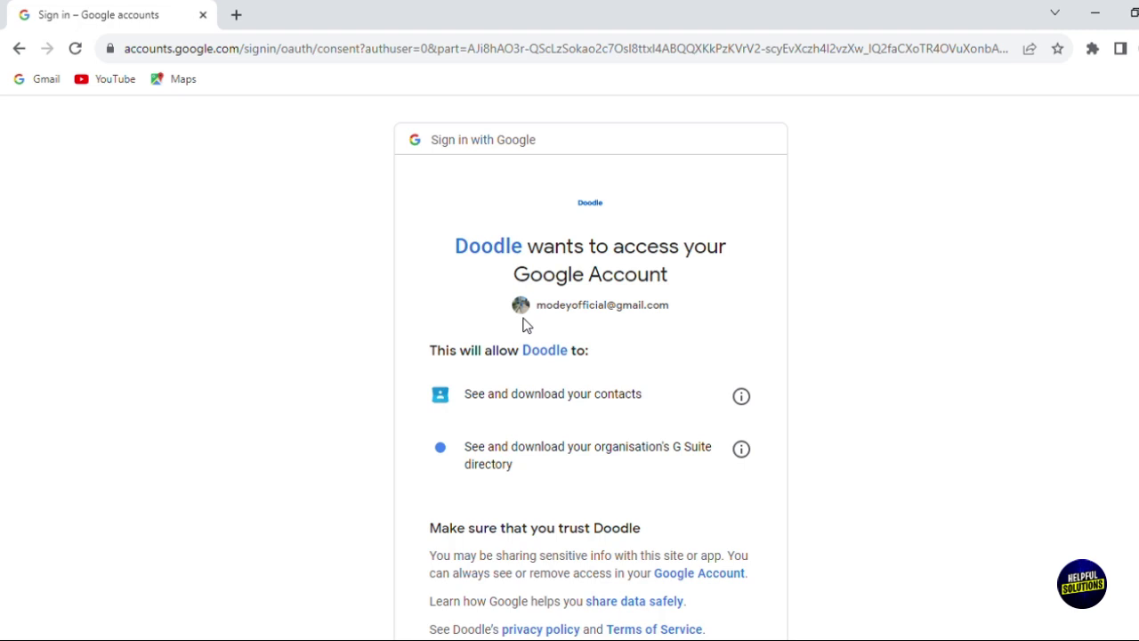
scroll(879, 623, "down", 3)
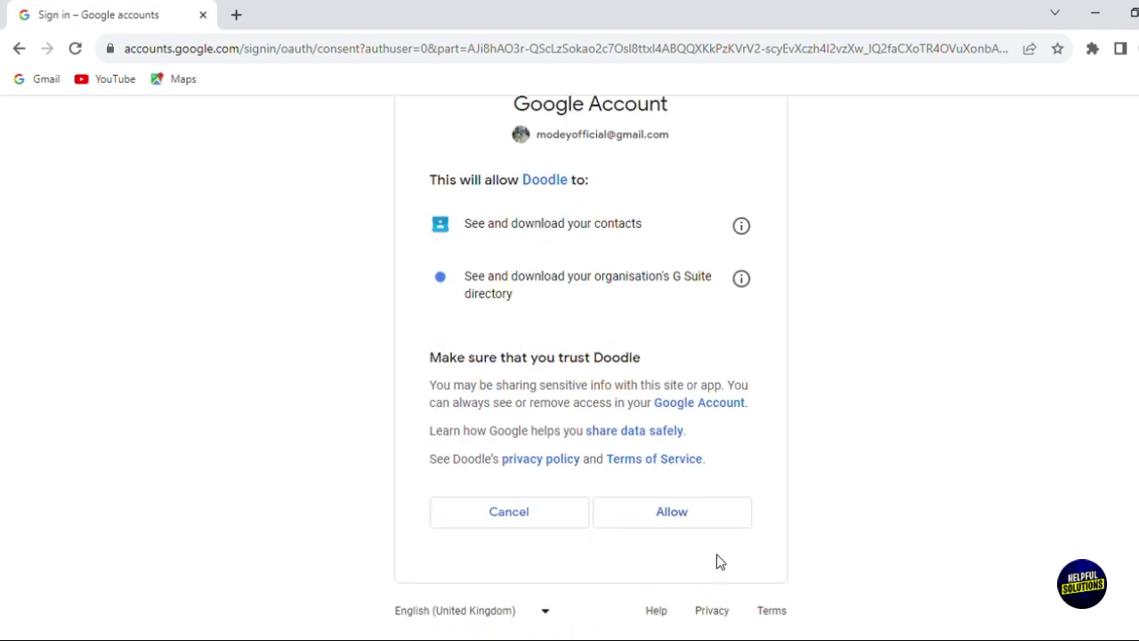
left_click(669, 514)
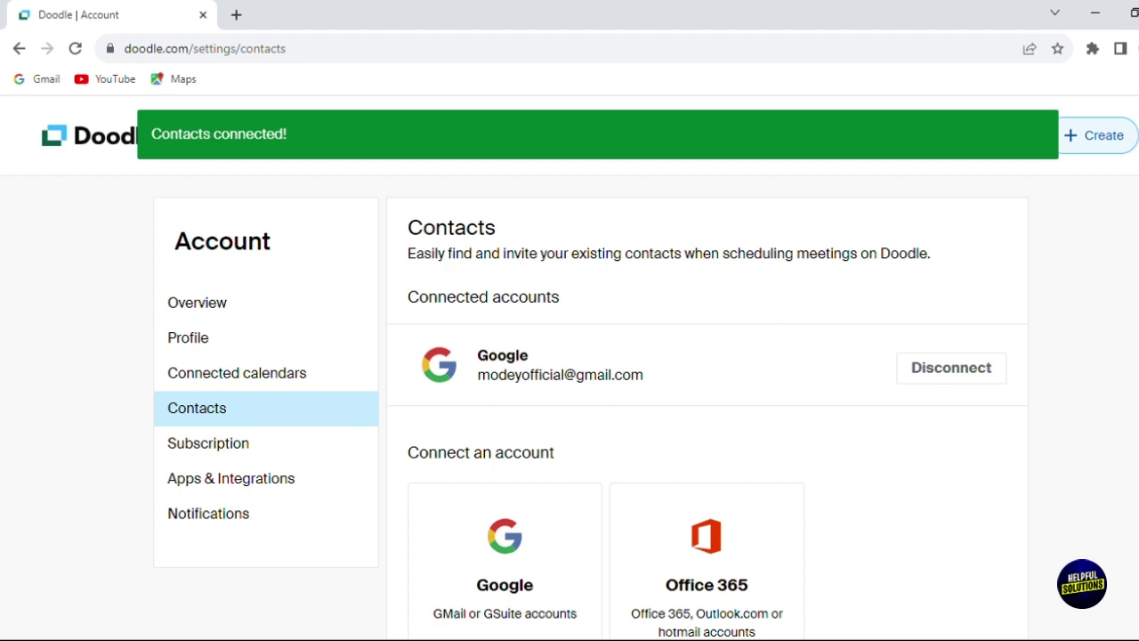
scroll(579, 300, "down", 2)
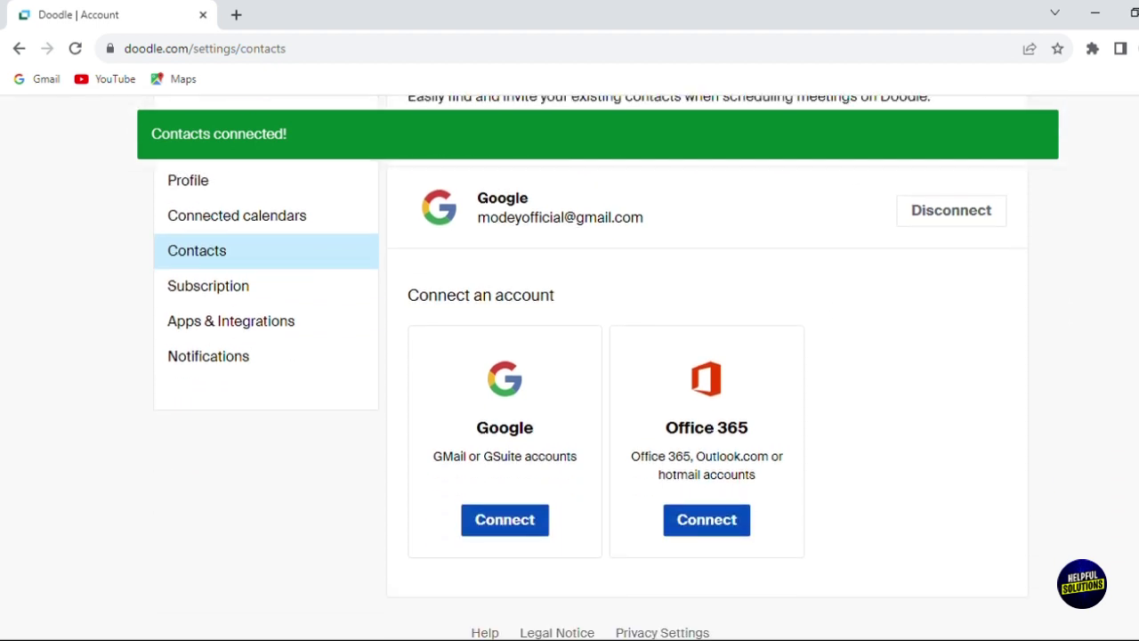
left_click(529, 528)
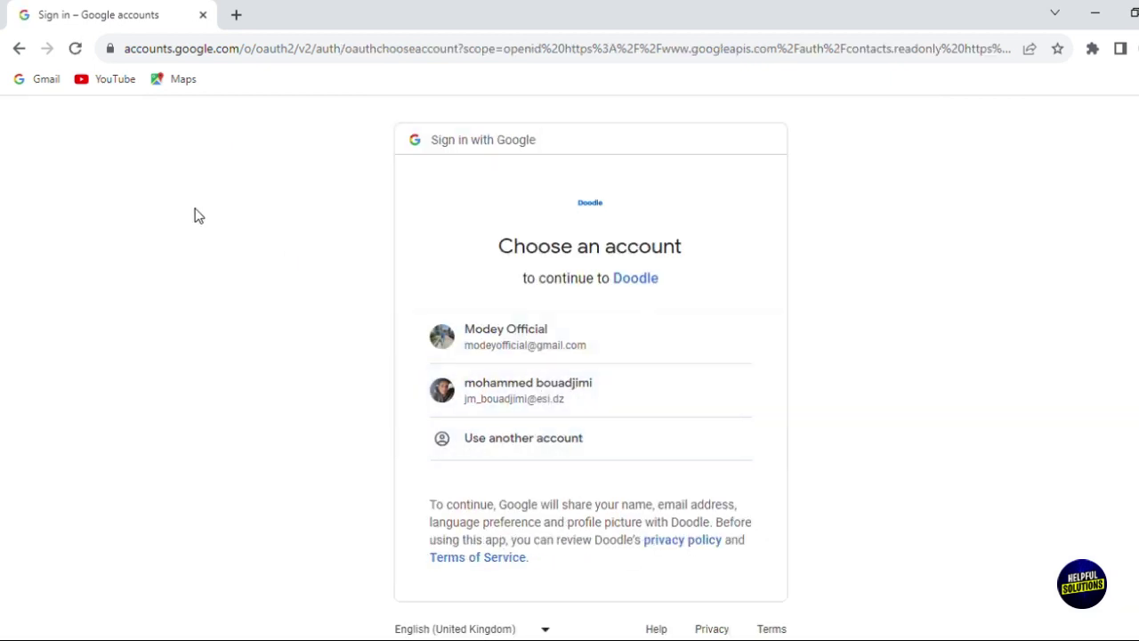
left_click(19, 49)
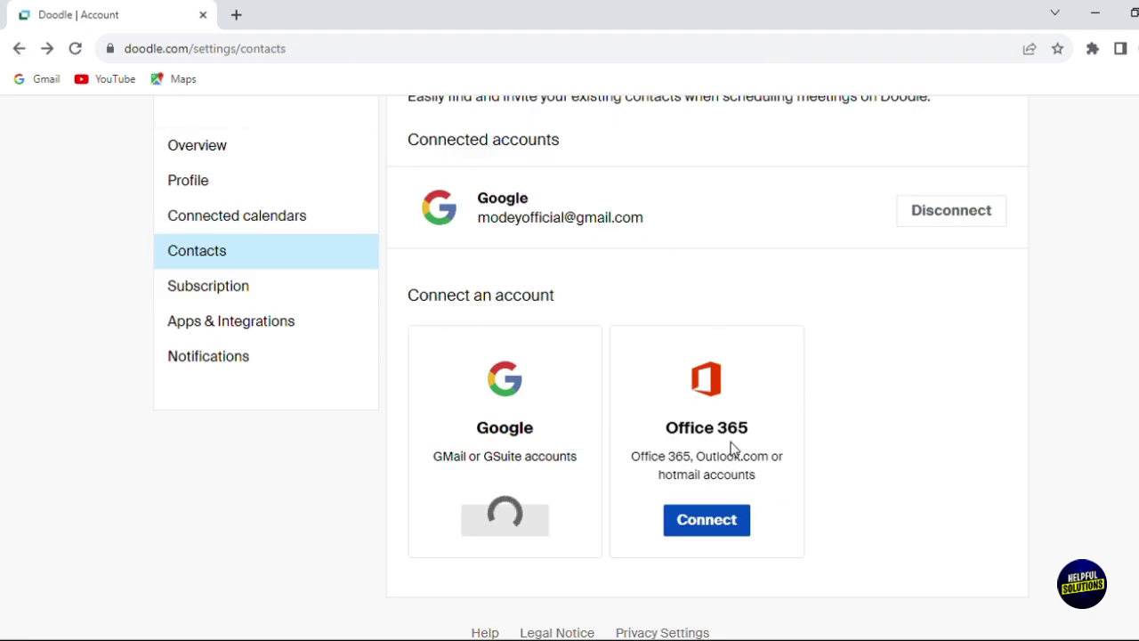
- Open the account settings overview and look through its sections
scroll(591, 366, "down", 1)
scroll(591, 365, "up", 3)
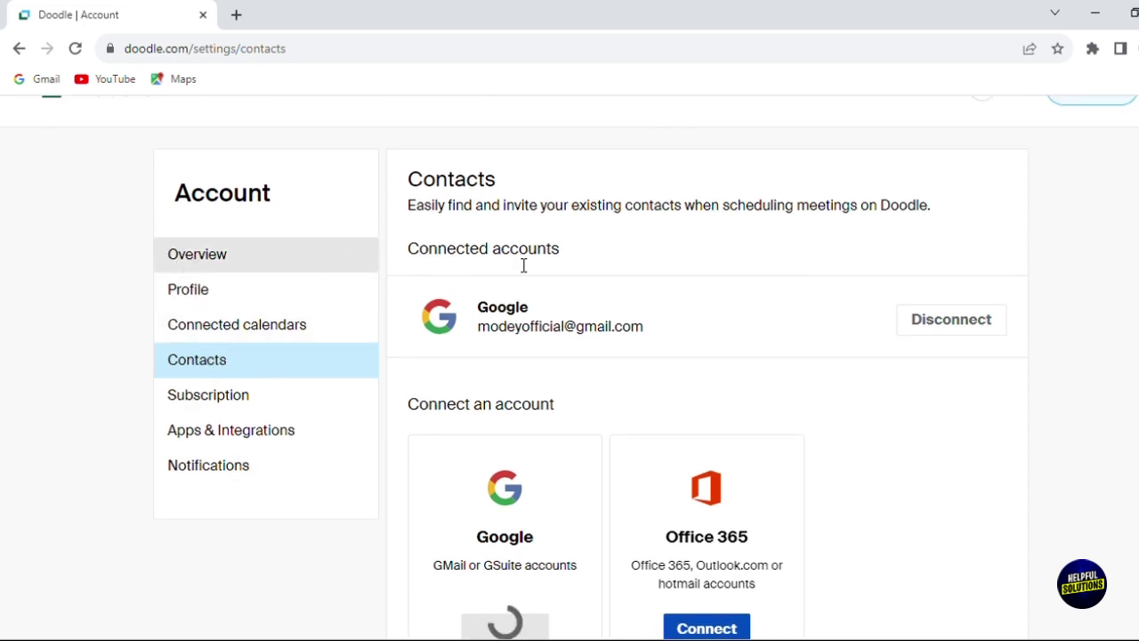
left_click(228, 248)
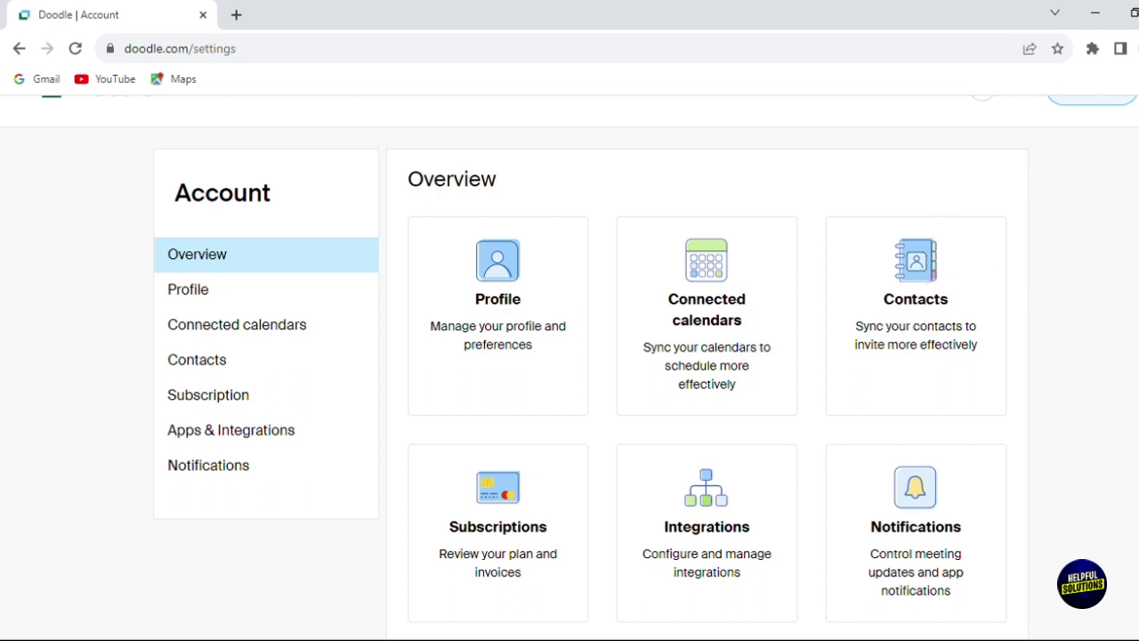
scroll(570, 356, "down", 2)
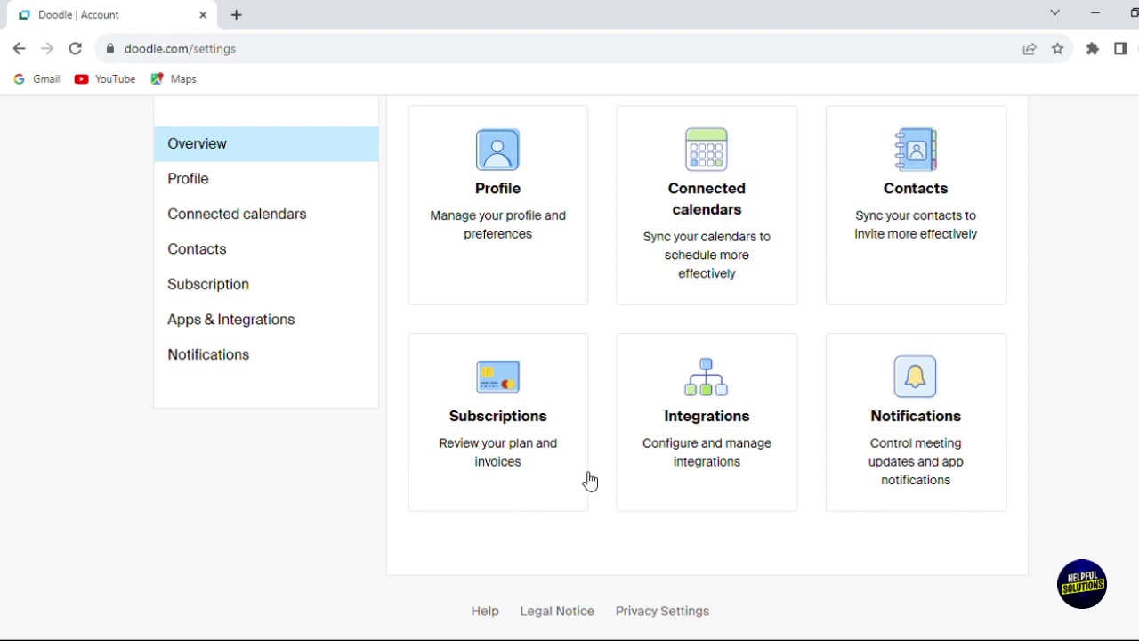
- Review the account's subscription plan and the available apps and integrations in the account settings
left_click(521, 386)
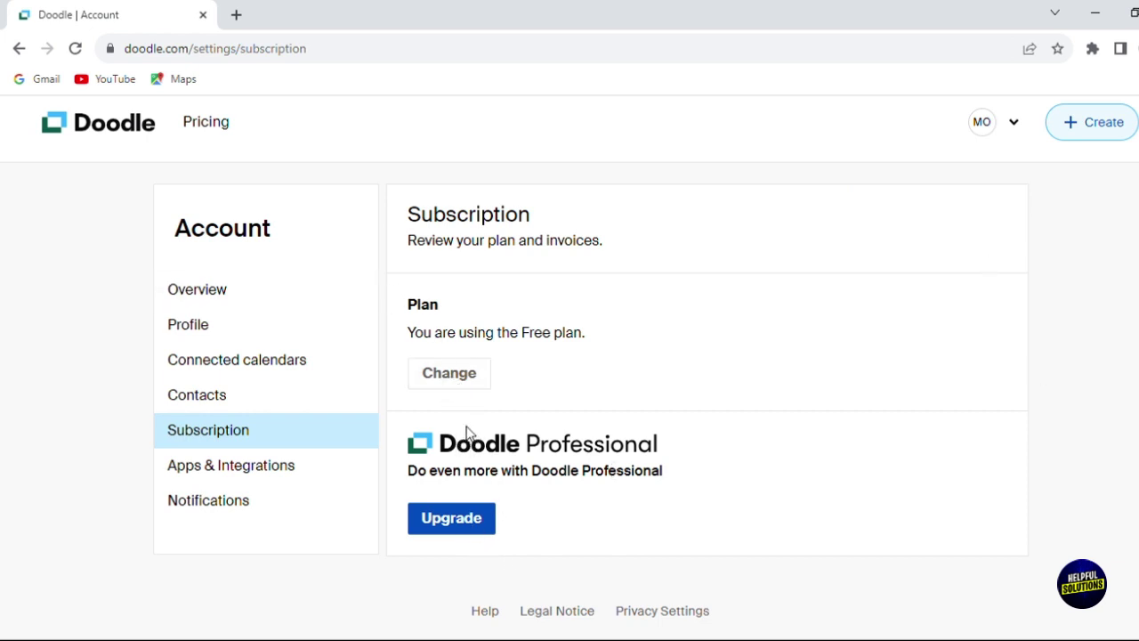
left_click(315, 469)
scroll(569, 367, "down", 3)
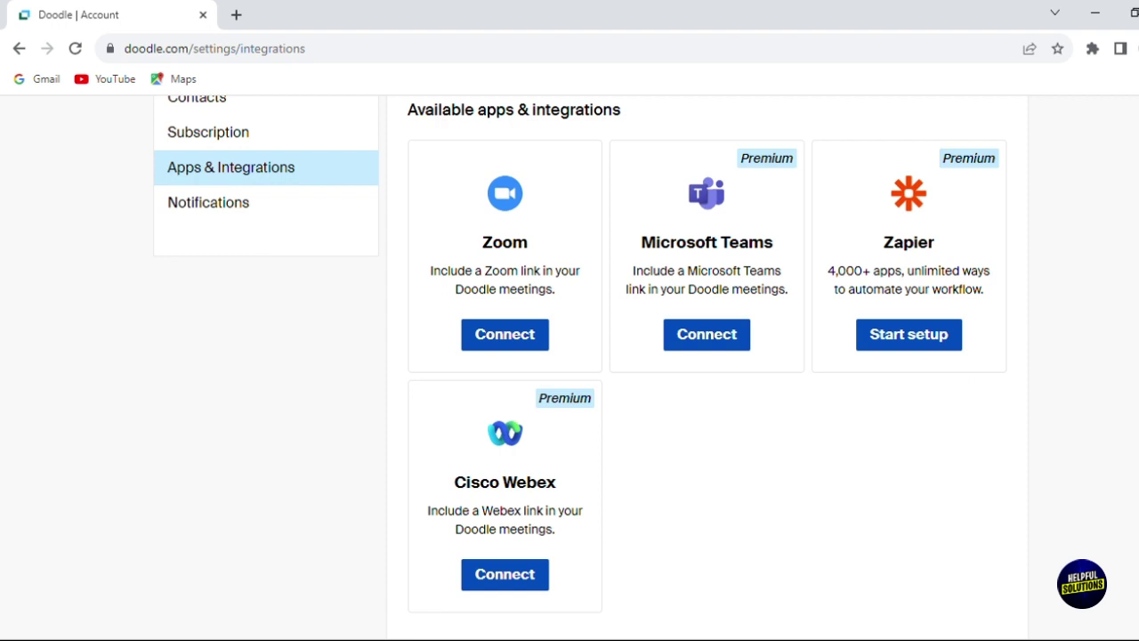
scroll(569, 365, "up", 3)
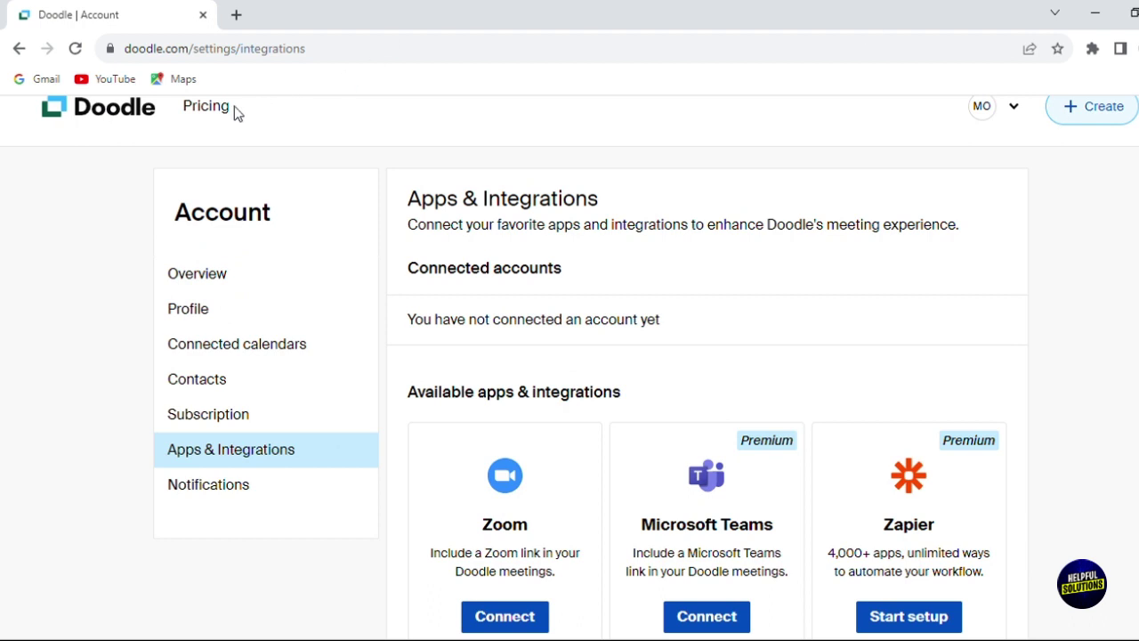
- Open the pricing page and compare the prices and features of the Free, Pro, Team and Enterprise plans
left_click(211, 116)
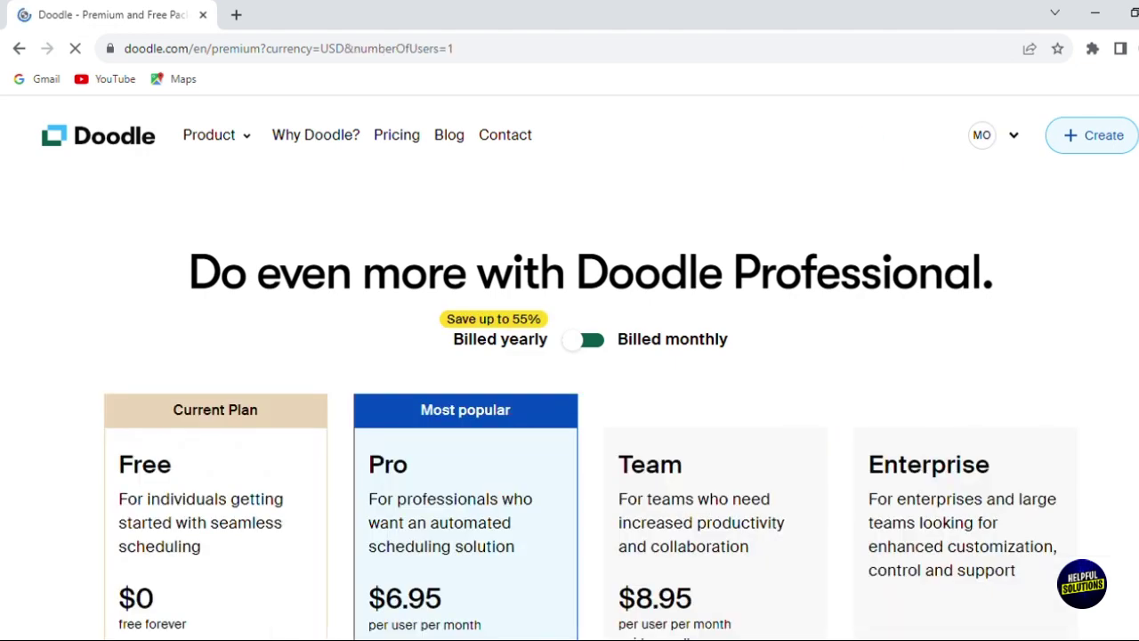
scroll(570, 356, "down", 3)
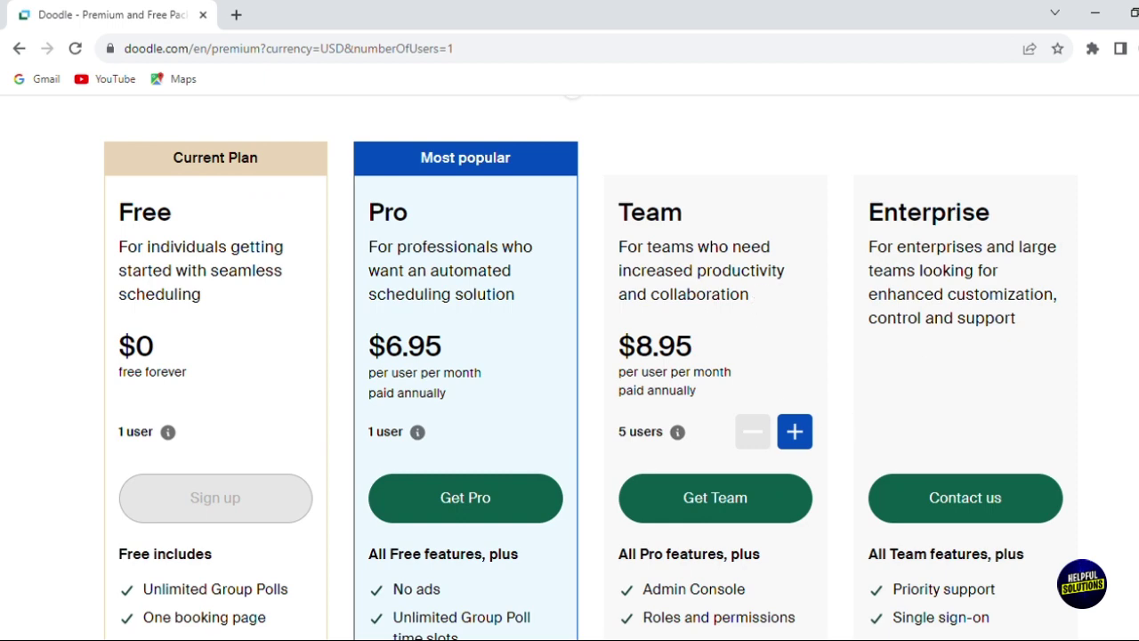
scroll(569, 356, "down", 3)
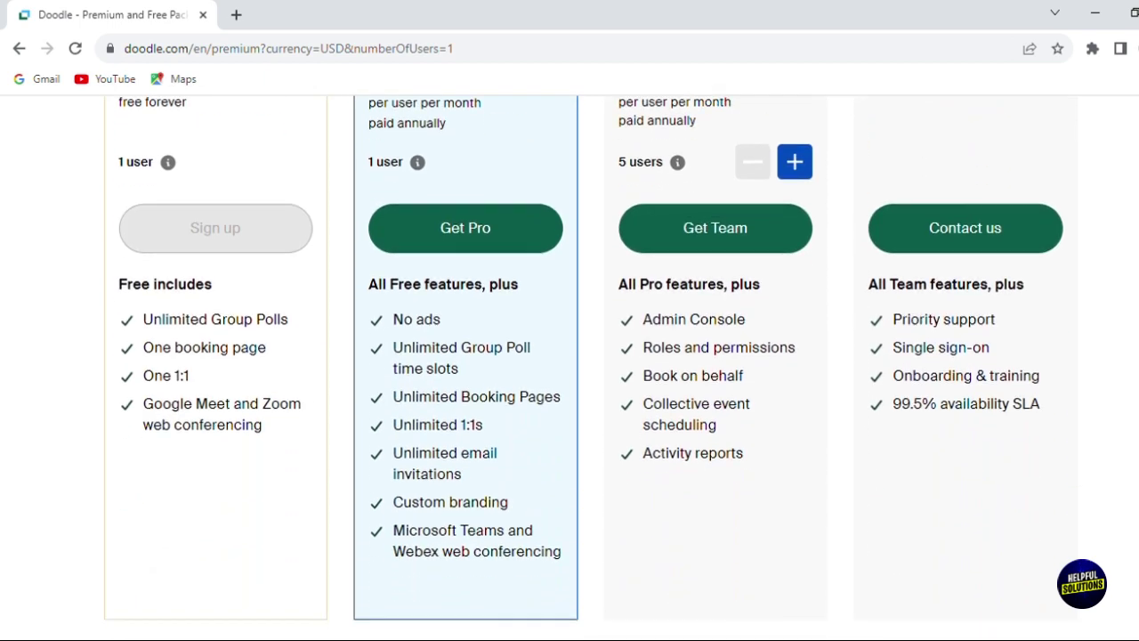